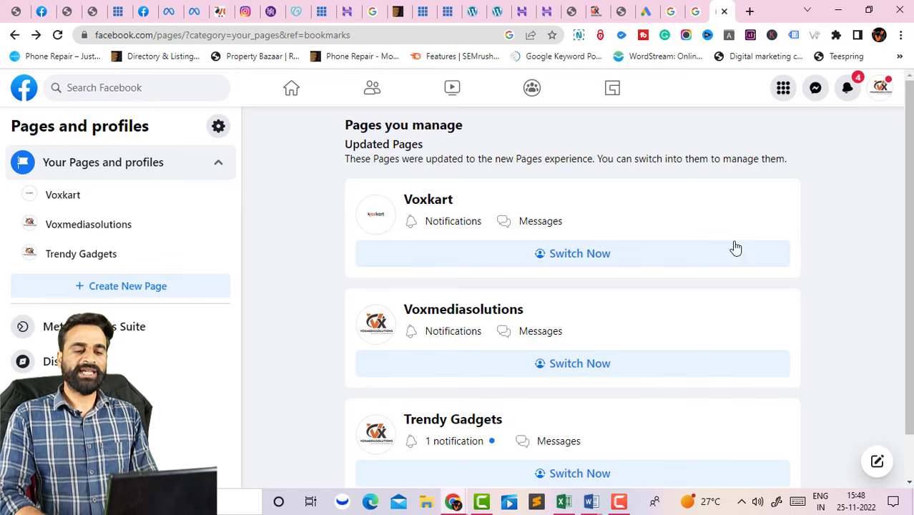
Open the Voxmediasolutions page and scroll through its cover photo, intro details and posts.
scroll(735, 247, "down", 1)
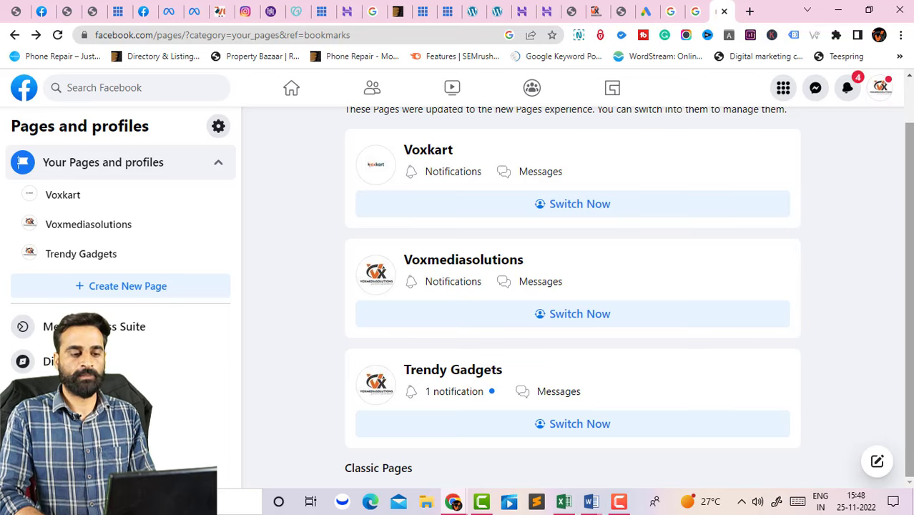
left_click(79, 225)
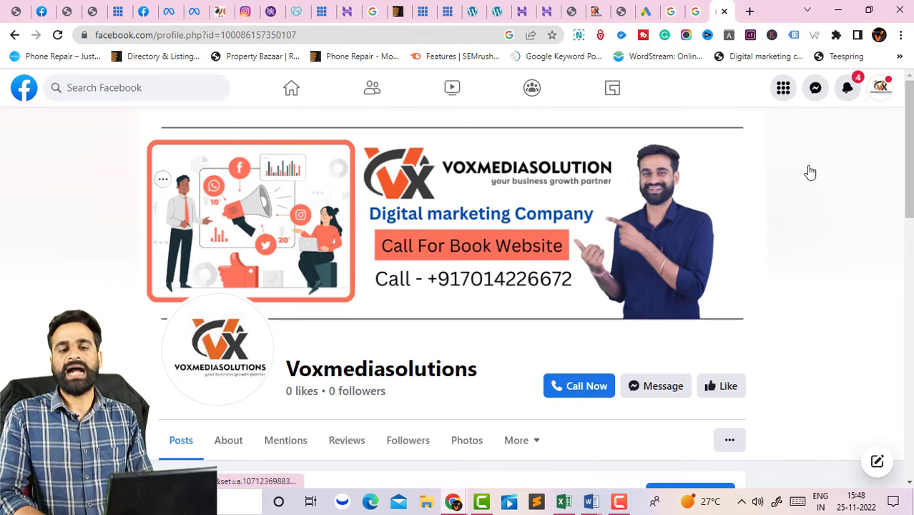
scroll(907, 143, "down", 2)
scroll(458, 286, "down", 5)
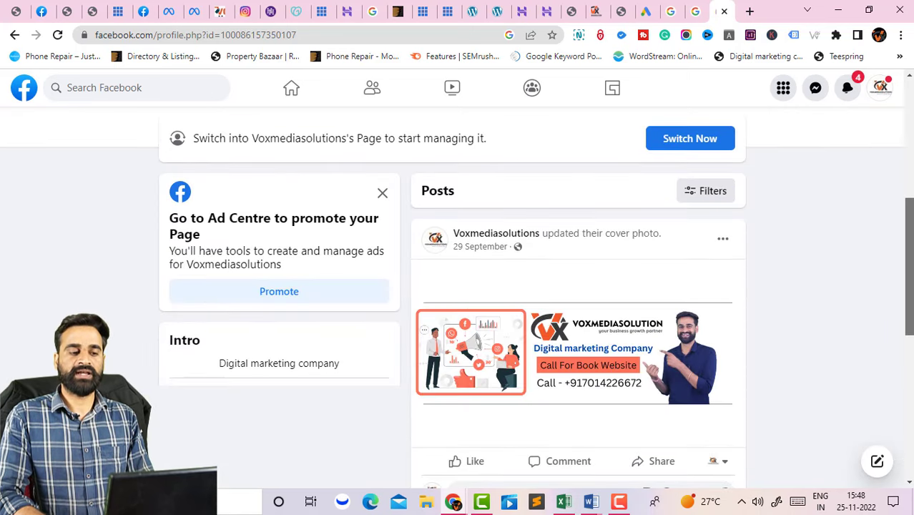
scroll(457, 286, "down", 3)
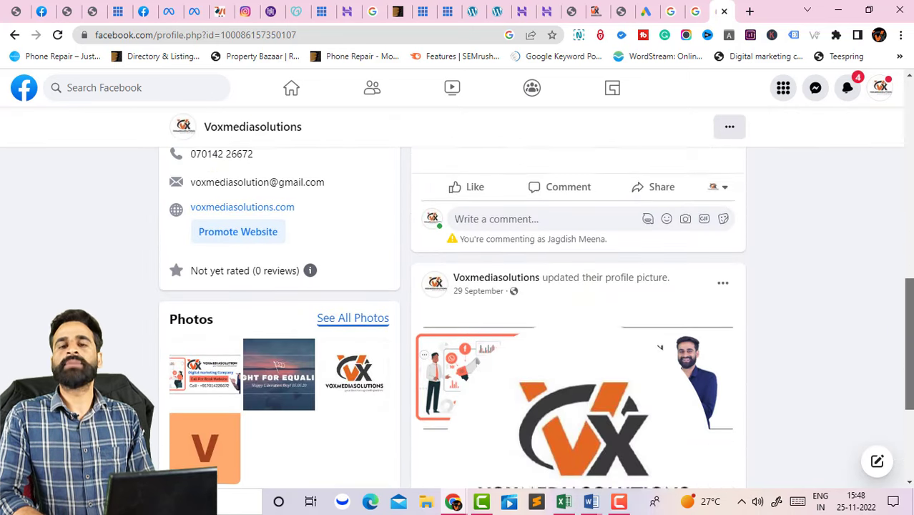
scroll(457, 286, "up", 5)
scroll(458, 286, "up", 5)
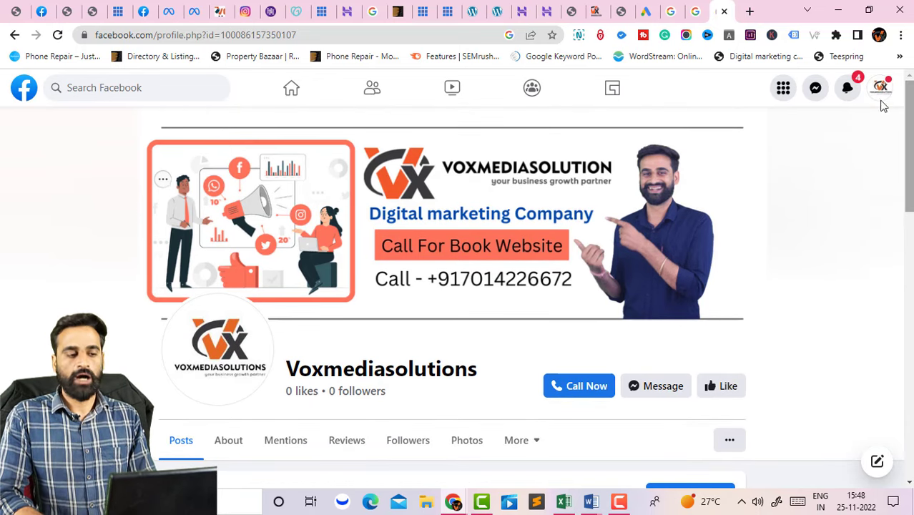
Return to the home feed, review the profile switcher, then choose Create > Ad from the Menu.
left_click(24, 90)
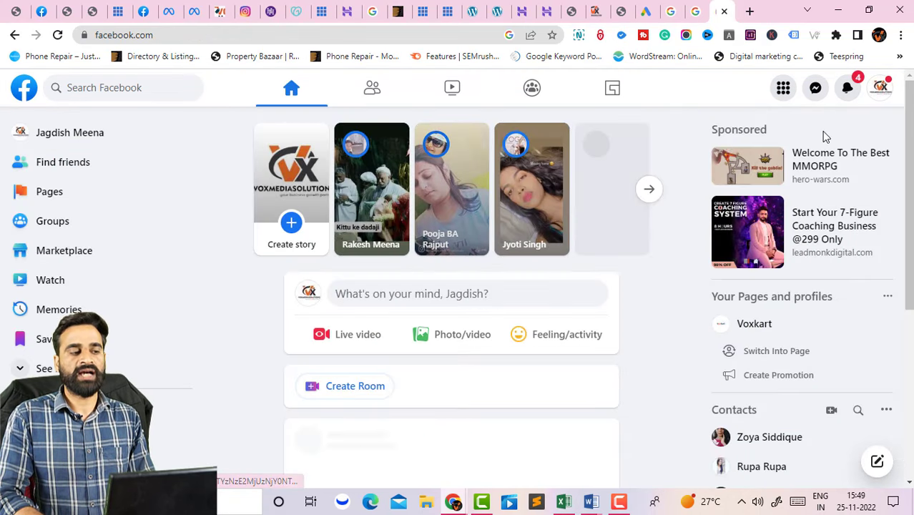
left_click(882, 89)
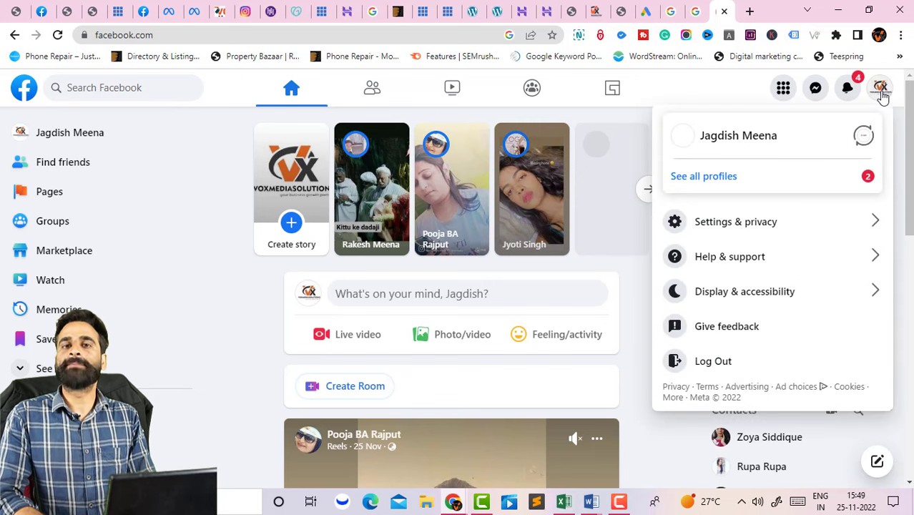
left_click(694, 184)
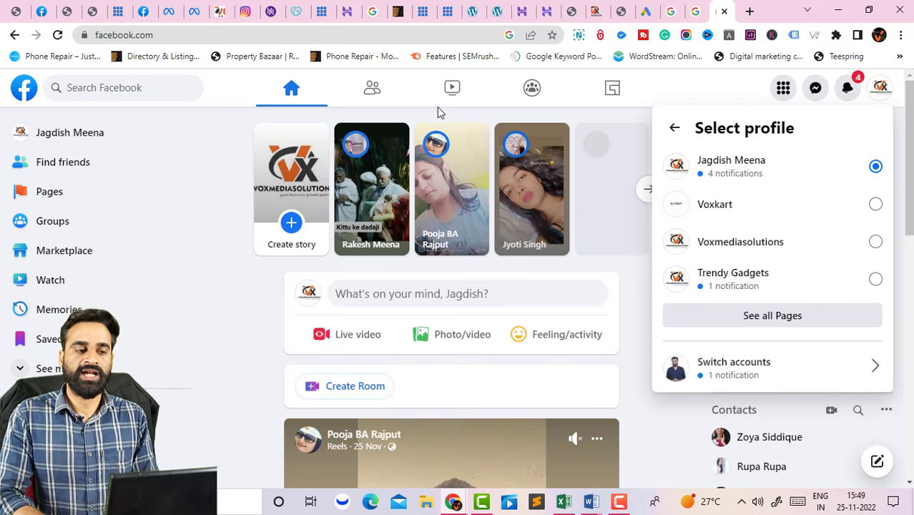
left_click(228, 97)
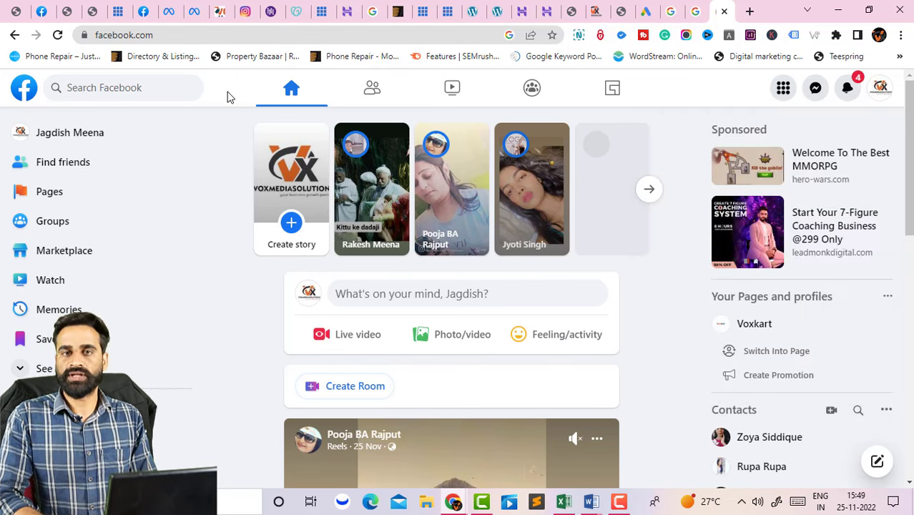
left_click(783, 89)
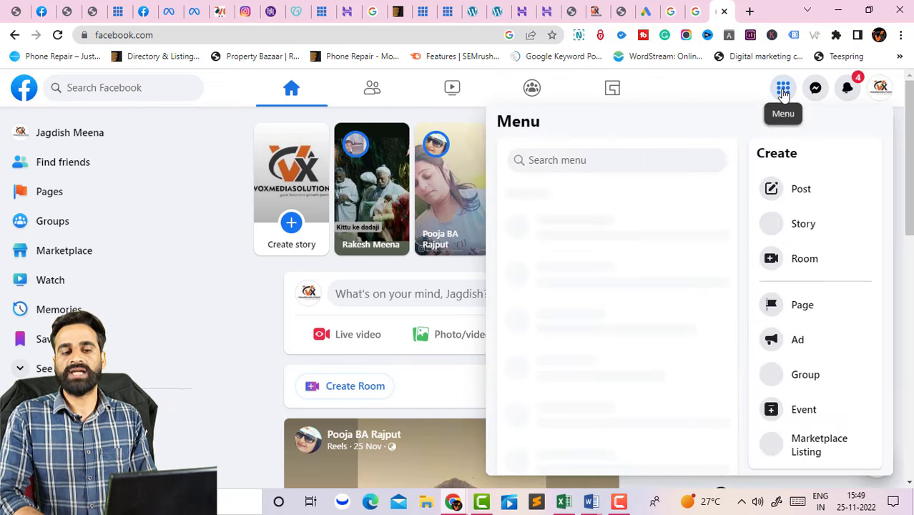
left_click(786, 341)
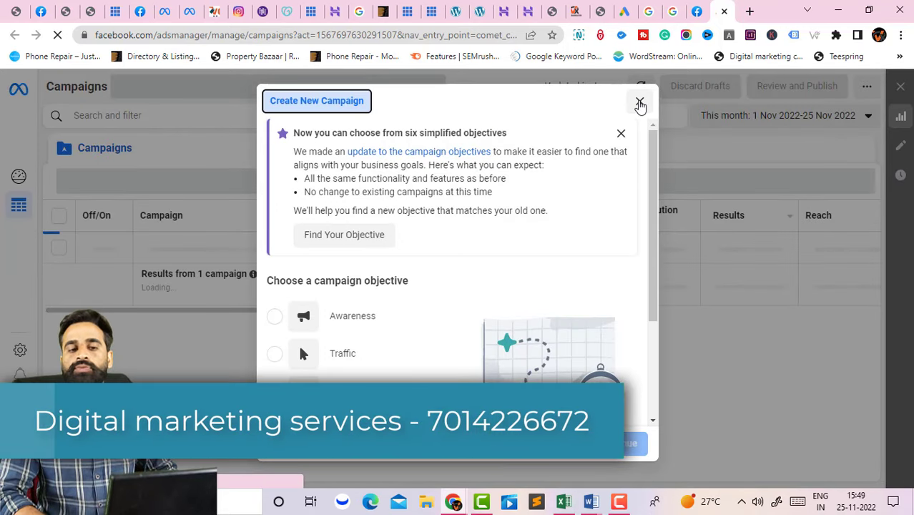
Close the Create New Campaign dialog to reveal the active voxmediasolutions campaign with ₹200.00 daily budget.
left_click(639, 101)
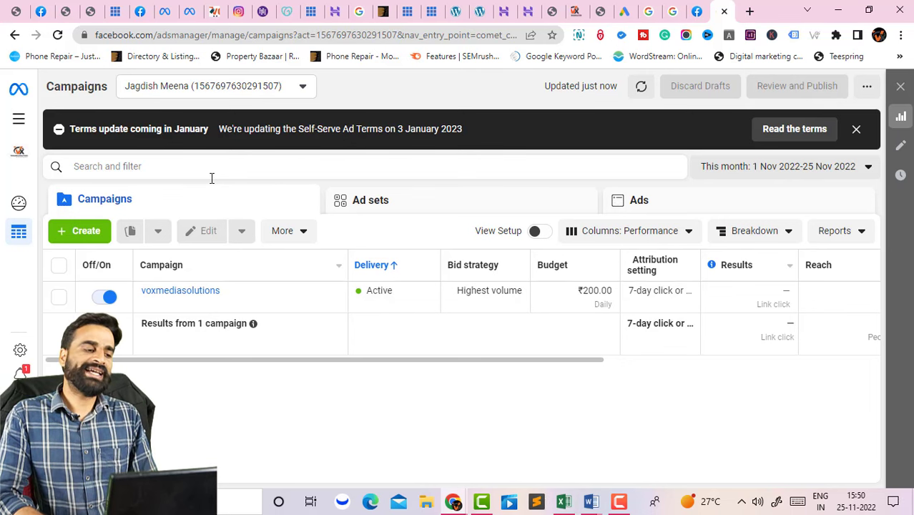
Start a new campaign and view its six objectives, from Awareness through Sales.
left_click(83, 240)
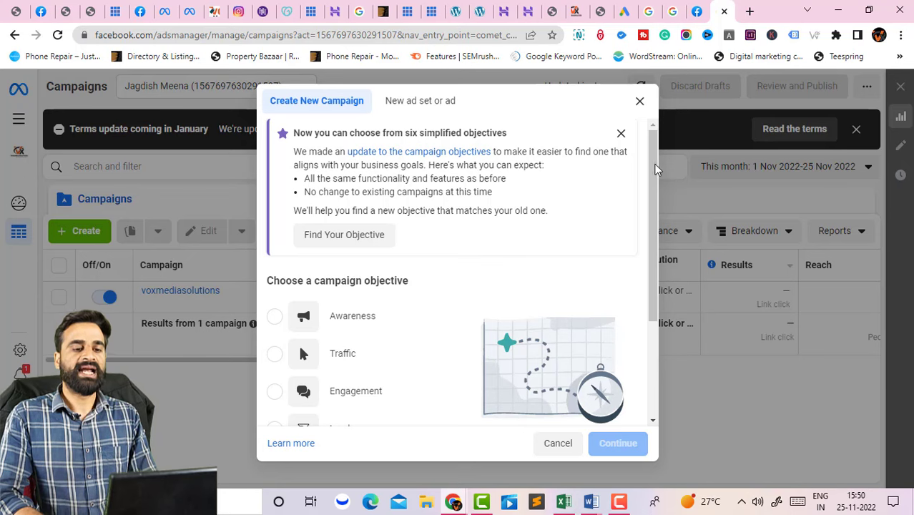
left_click_drag(653, 163, 651, 274)
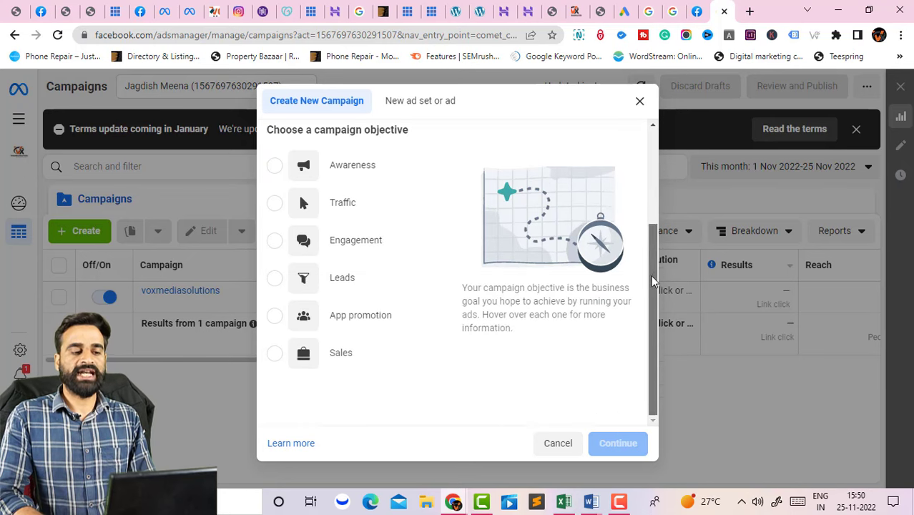
triple_click(346, 130)
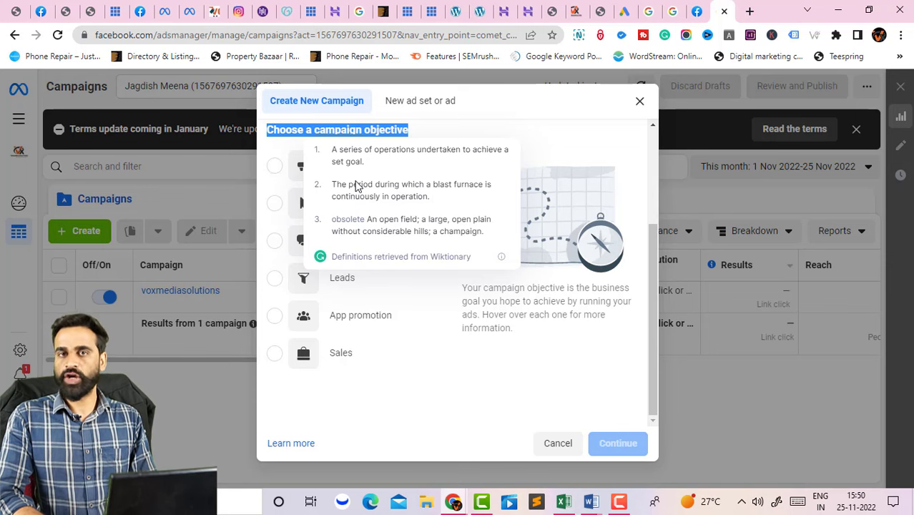
left_click(531, 133)
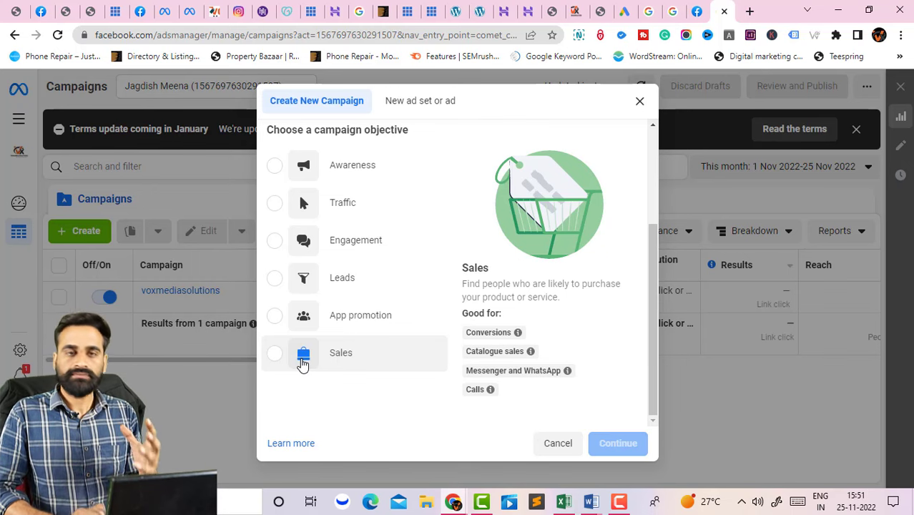
mouse_move(282, 214)
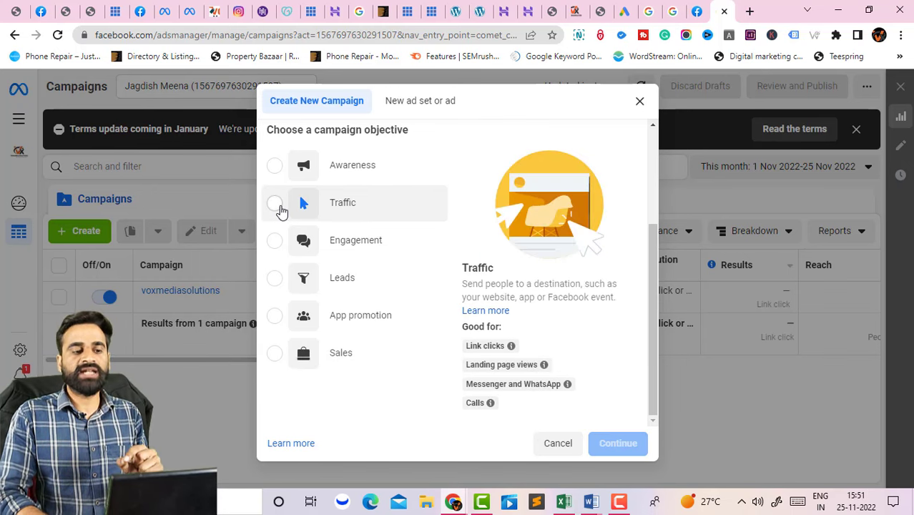
Pick the Traffic objective, which sends people to a website, app or Facebook event.
left_click(279, 205)
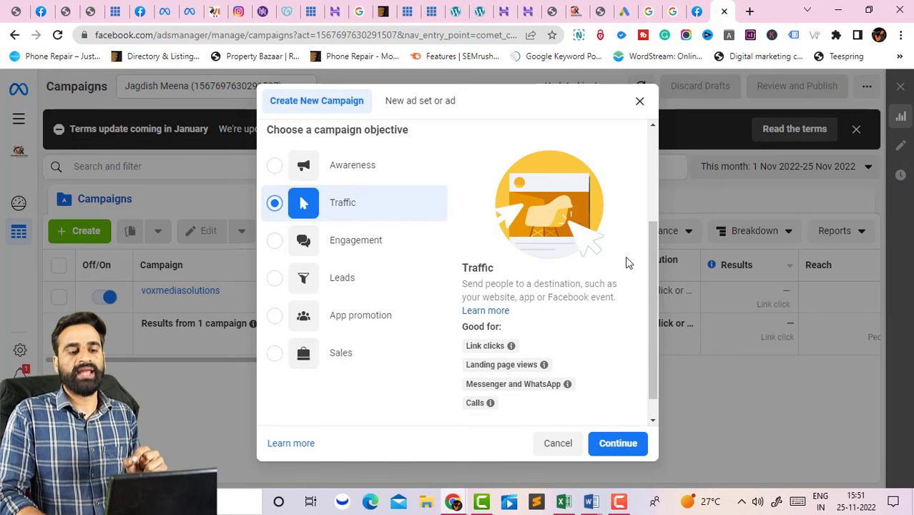
scroll(649, 281, "down", 1)
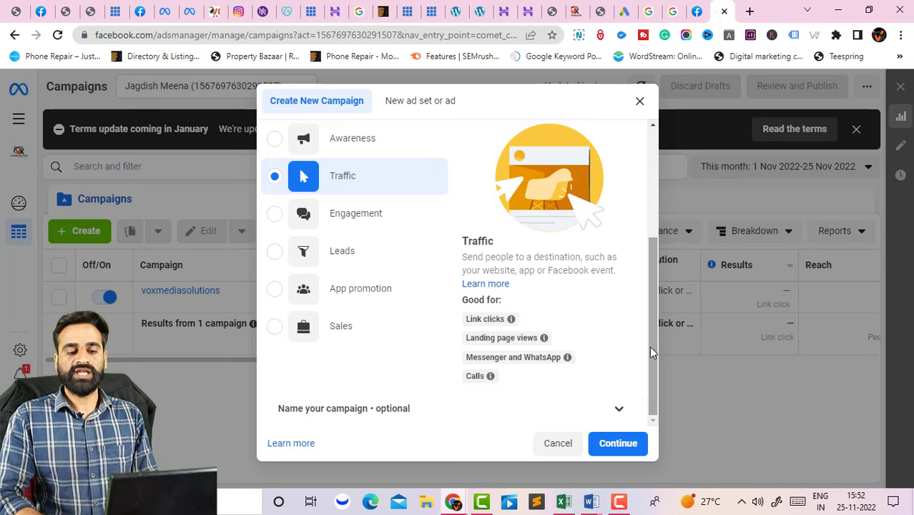
Continue with Traffic and rename the campaign draft to 'voxmediasolutions'.
left_click(597, 450)
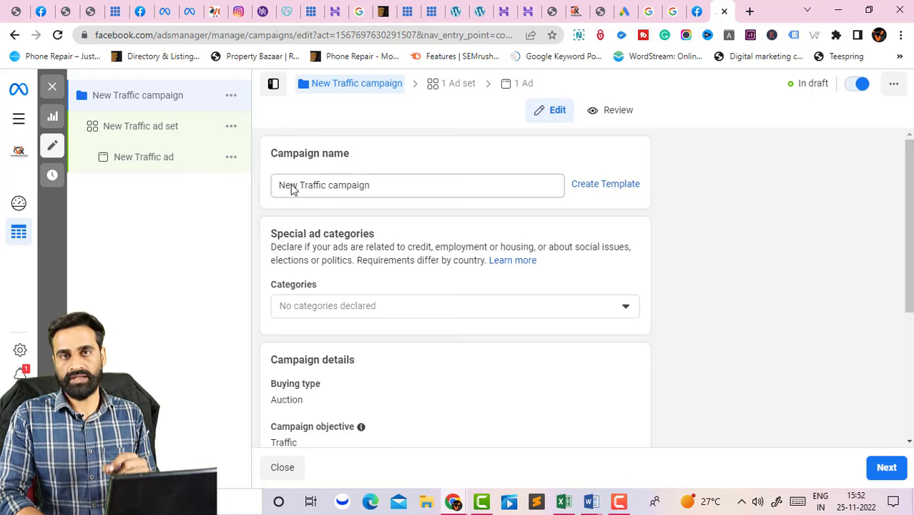
triple_click(330, 188)
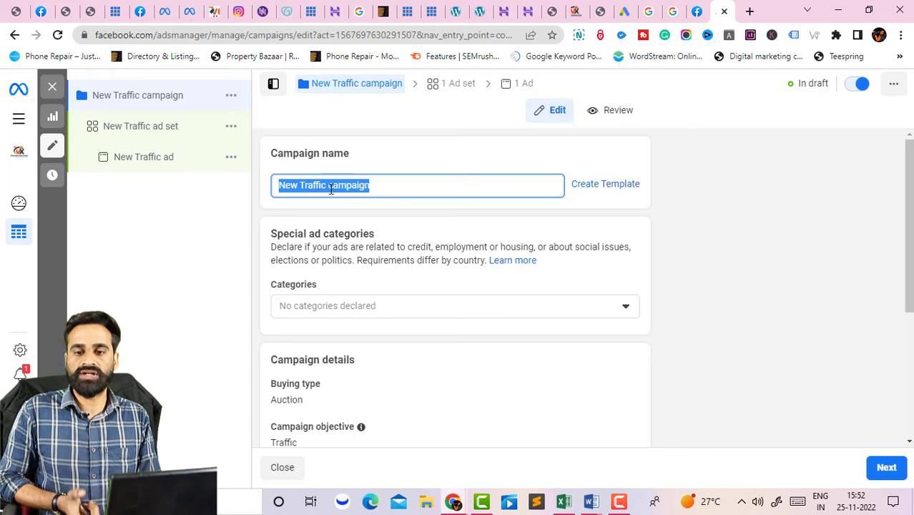
type("voxmedi")
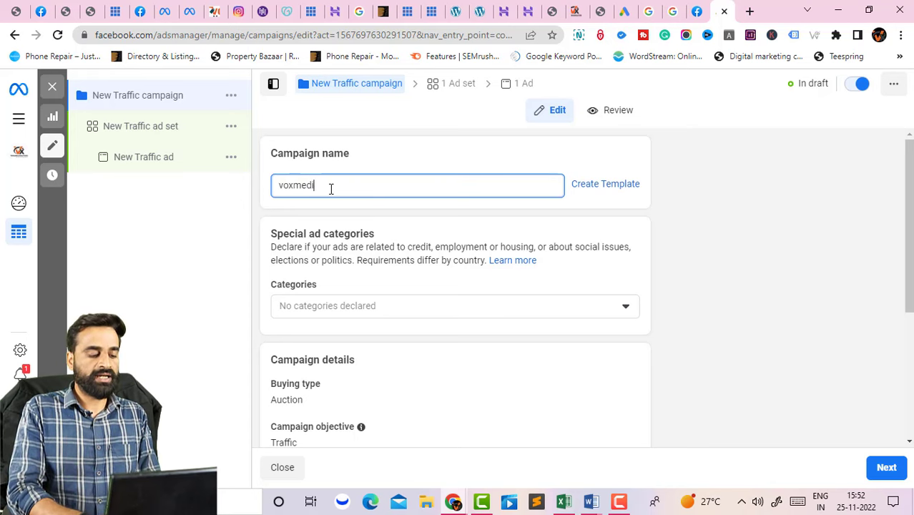
type("asolutions")
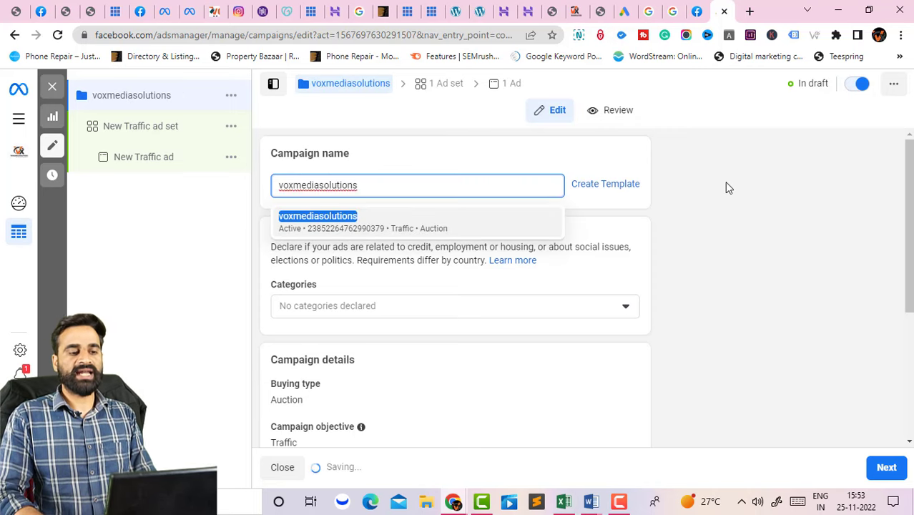
left_click(726, 187)
scroll(414, 175, "down", 2)
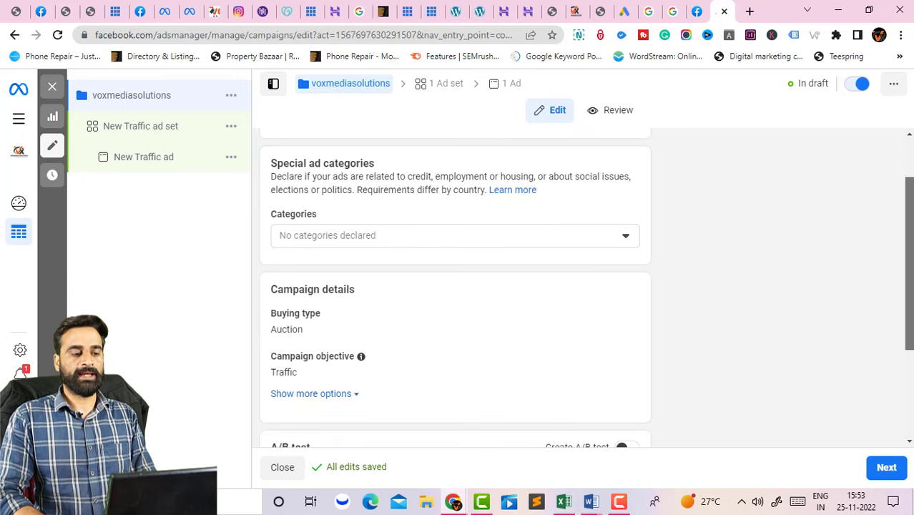
Turn on Advantage campaign budget for the campaign.
scroll(908, 264, "down", 2)
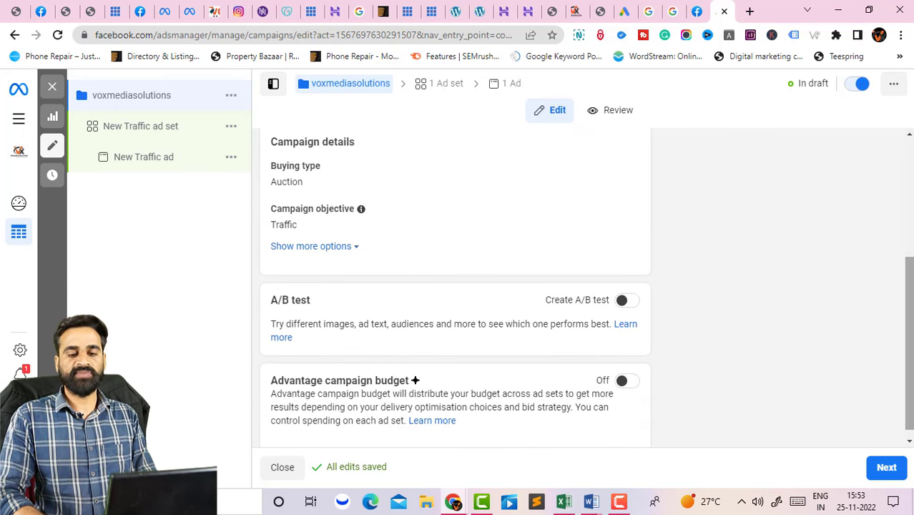
left_click(631, 373)
left_click(629, 373)
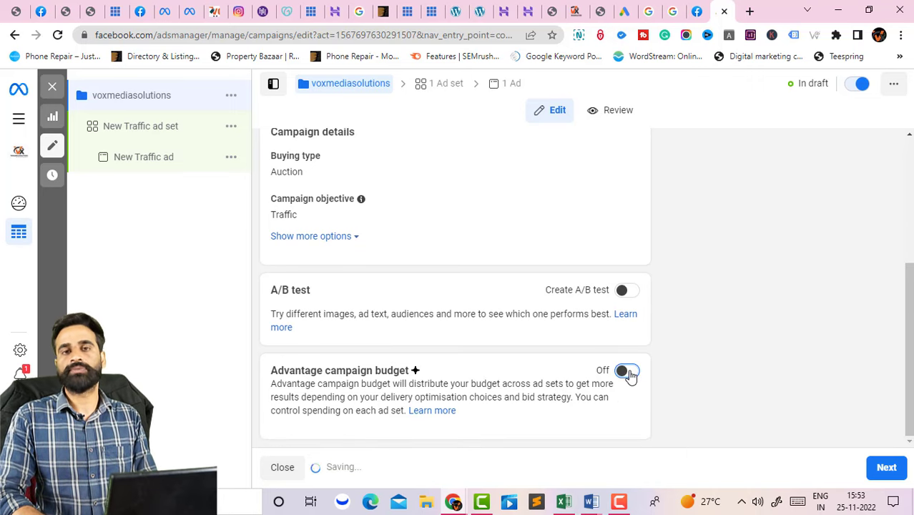
left_click(629, 373)
Set a ₹200.00 daily budget, keep the Highest volume bid strategy, and proceed to the ad set.
scroll(520, 371, "down", 3)
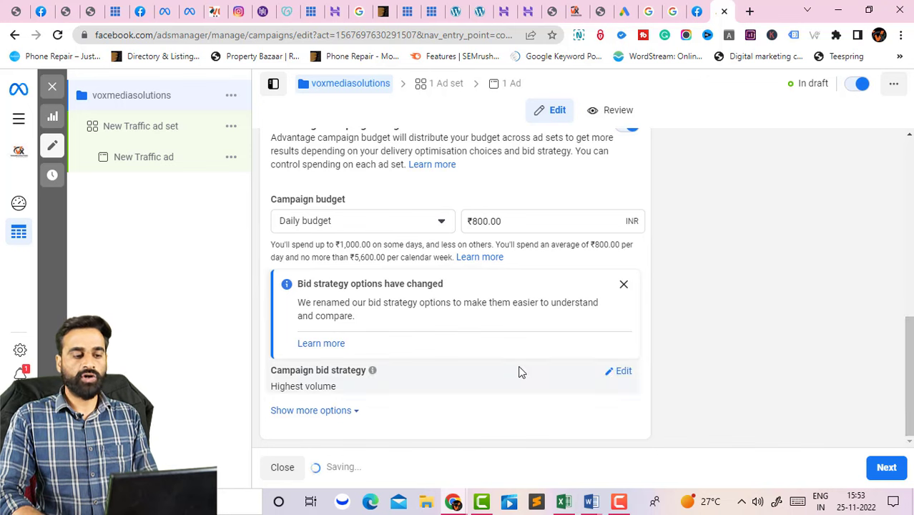
left_click(346, 223)
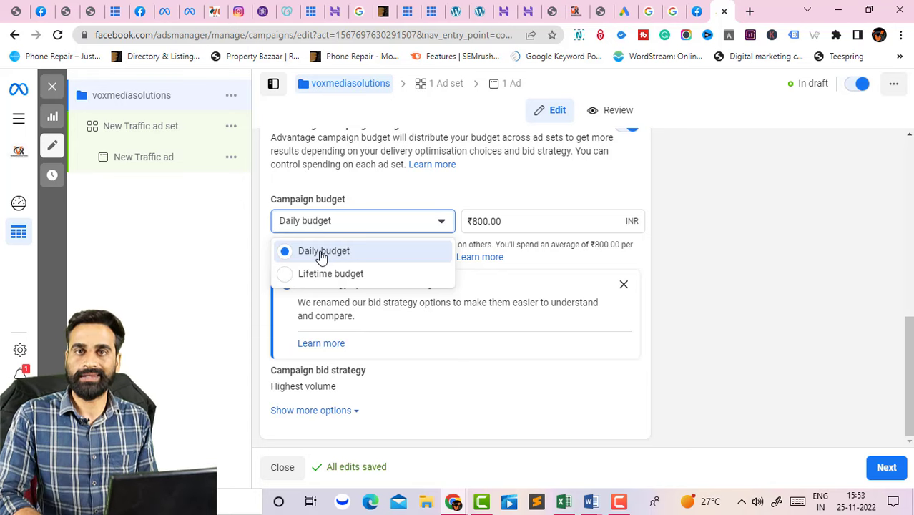
left_click(508, 221)
type("200")
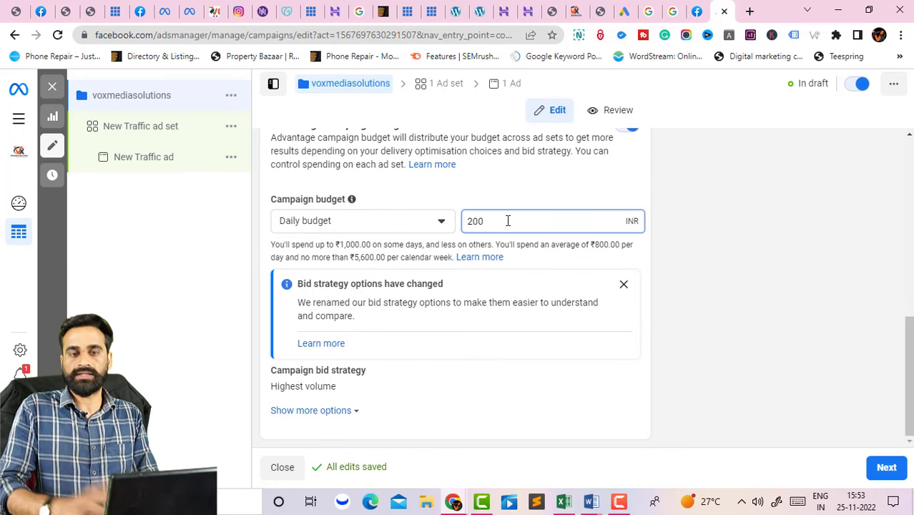
left_click(481, 363)
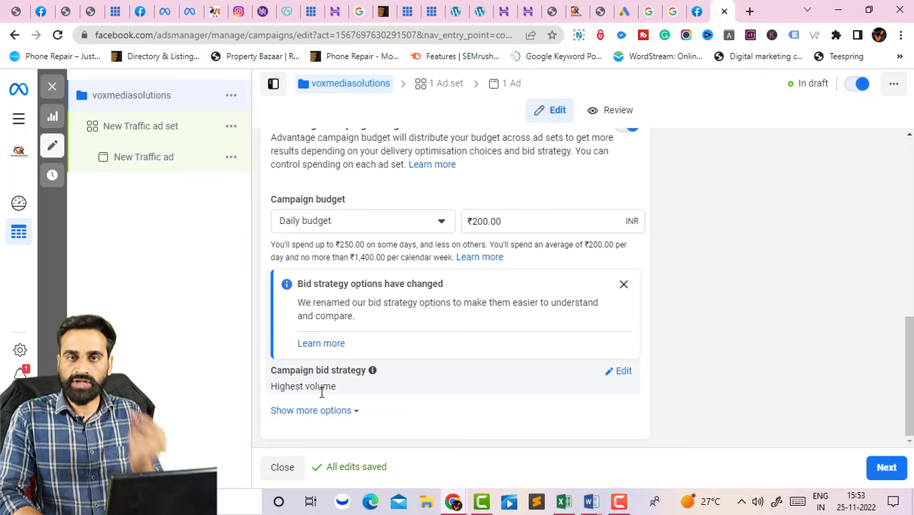
left_click(611, 373)
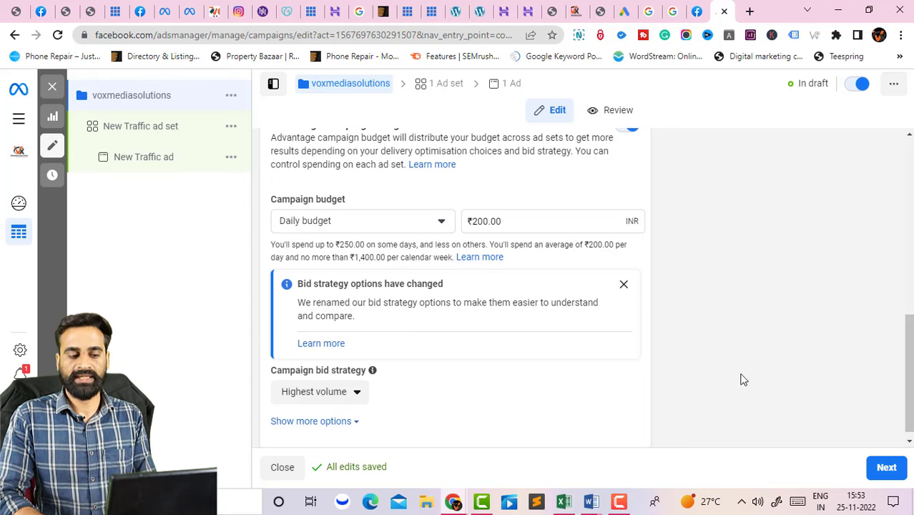
left_click(887, 468)
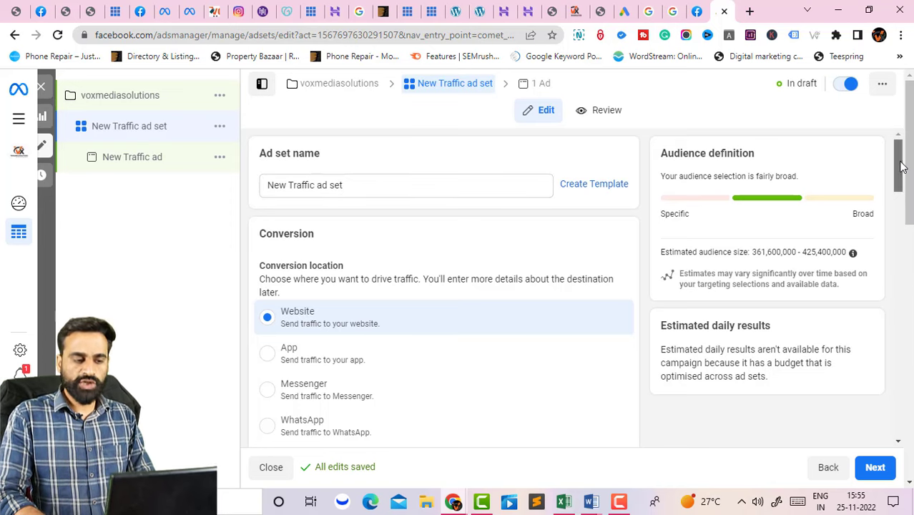
left_click_drag(896, 167, 902, 182)
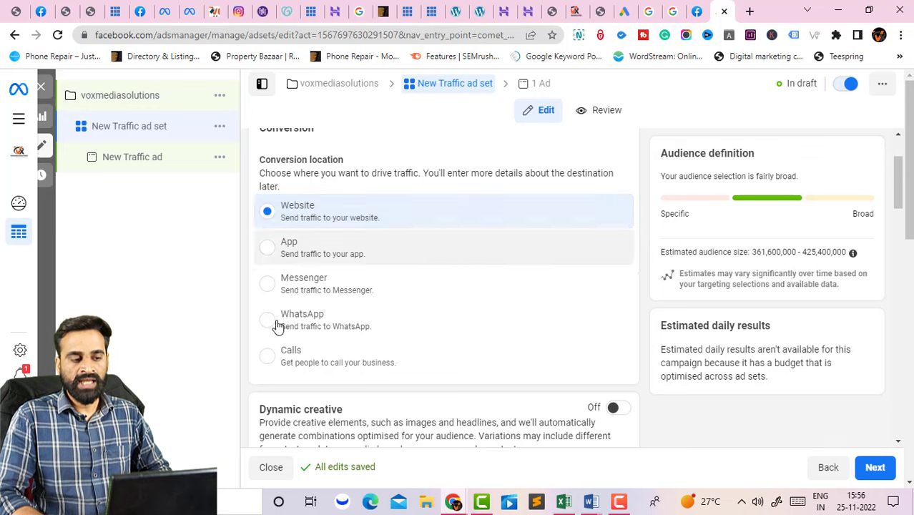
Set the ad set's conversion location to Calls and review settings down to the India audience.
left_click(267, 356)
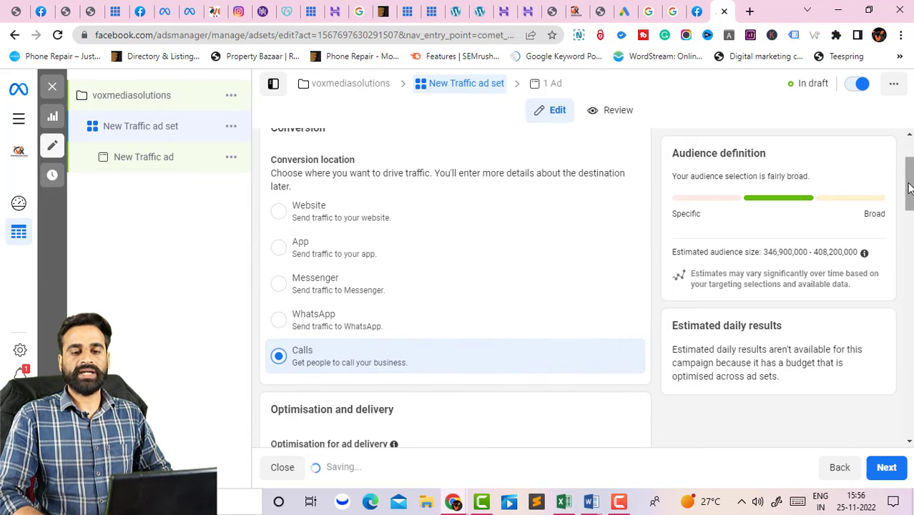
left_click_drag(908, 193, 908, 231)
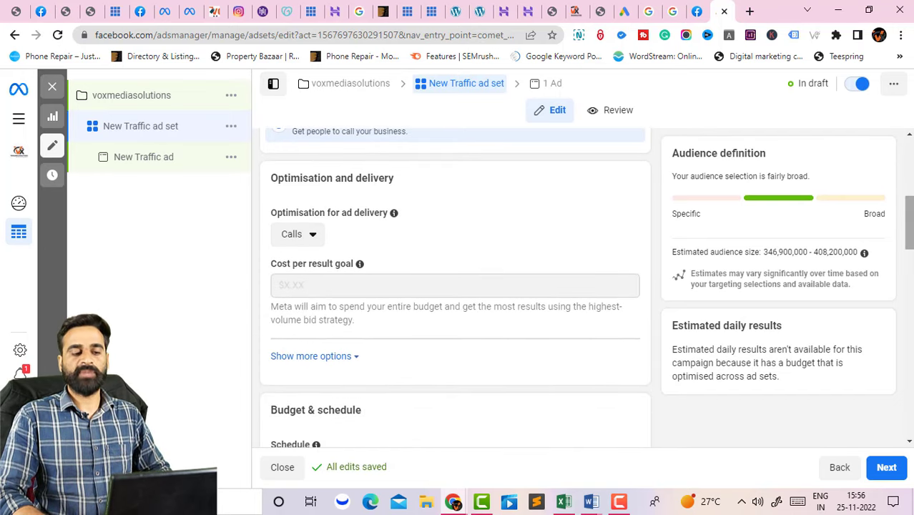
left_click_drag(907, 229, 908, 272)
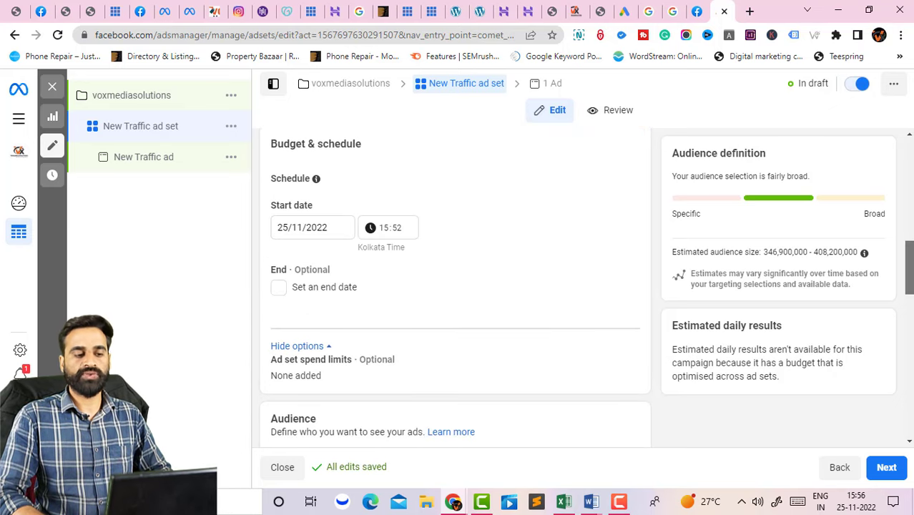
left_click_drag(908, 266, 907, 297)
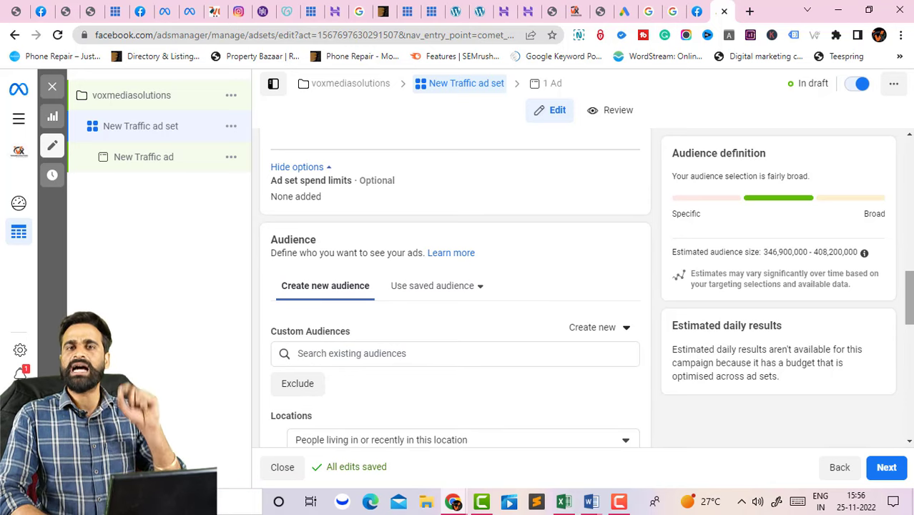
left_click_drag(907, 297, 908, 306)
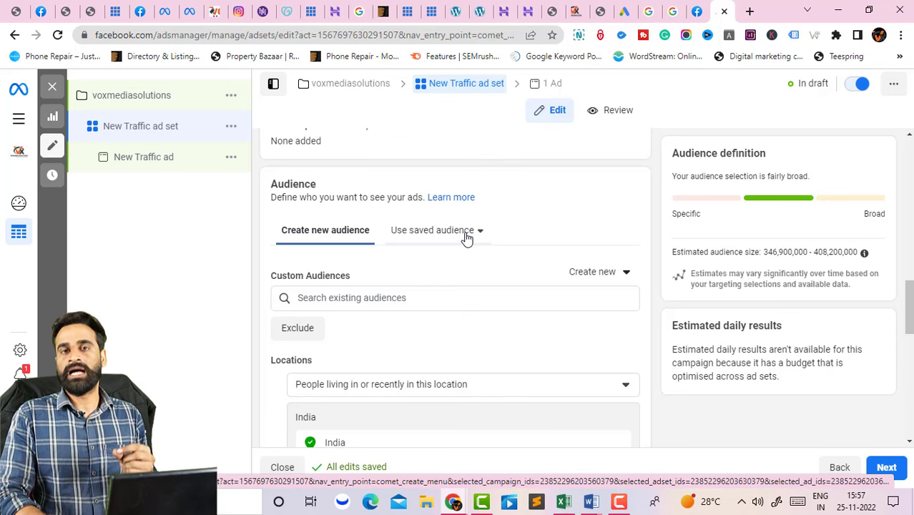
Browse saved audiences, then limit location targeting to people living in India.
left_click(466, 236)
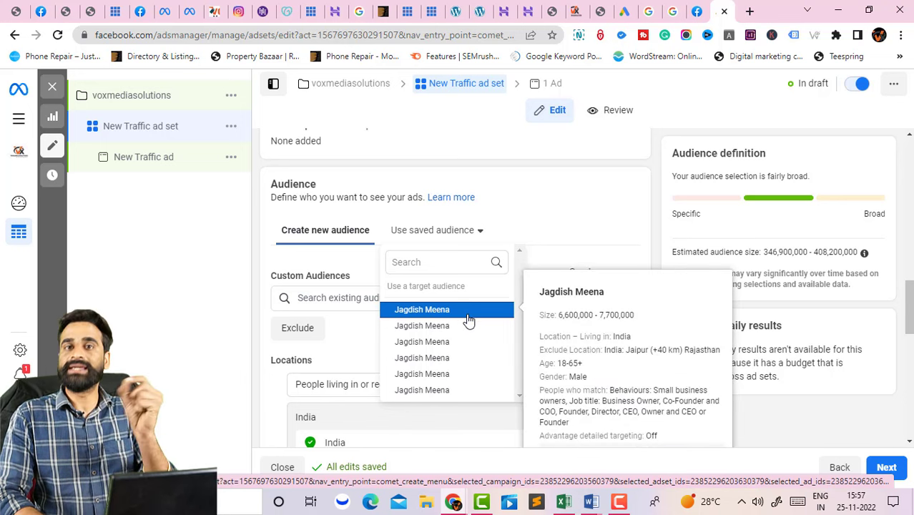
left_click(616, 204)
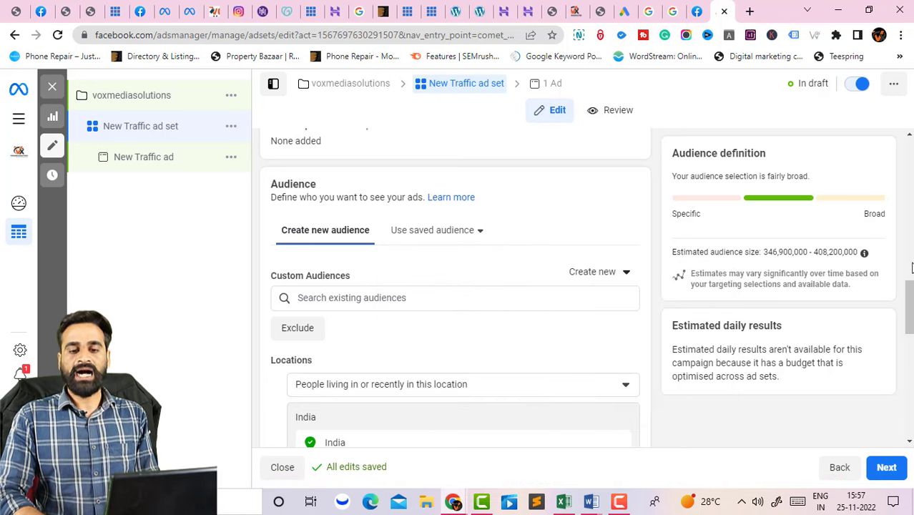
scroll(505, 292, "down", 2)
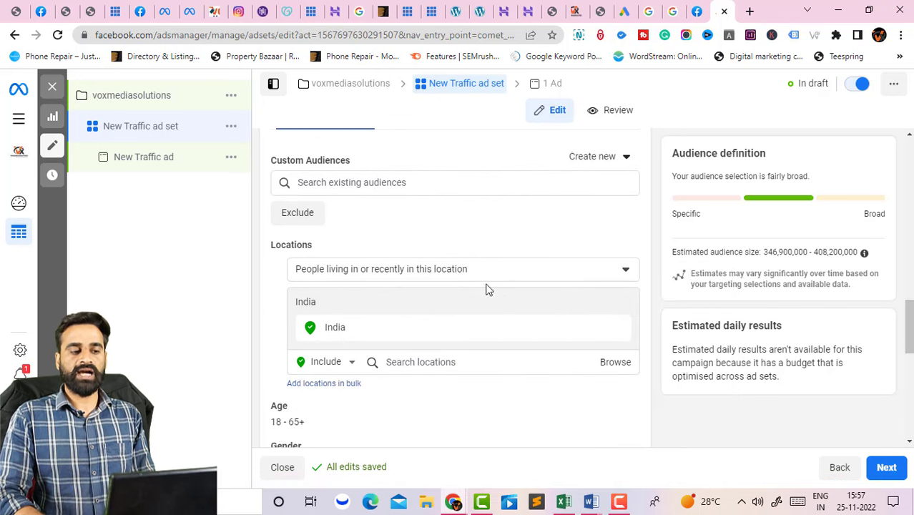
left_click(426, 278)
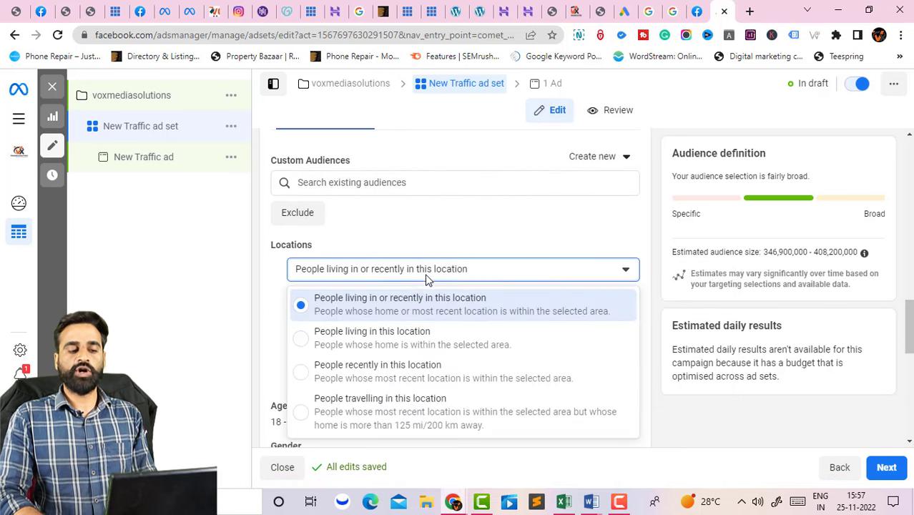
left_click(327, 342)
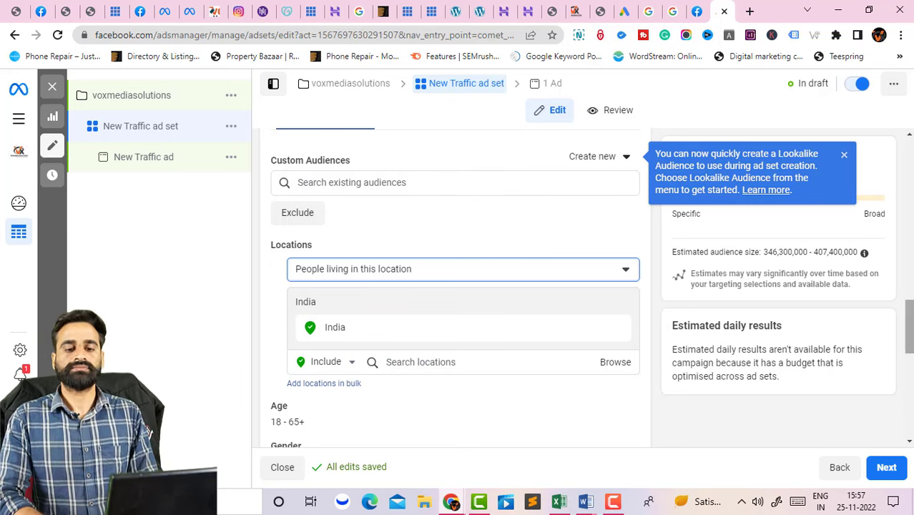
scroll(503, 287, "down", 2)
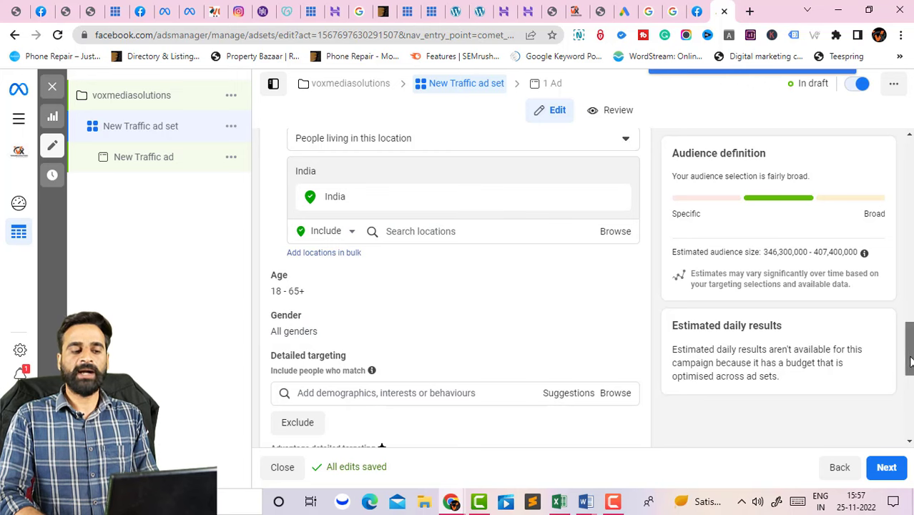
Save the India, ages 18-65+, all-genders targeting as an audience under its default name.
left_click_drag(910, 349, 910, 369)
mouse_move(631, 207)
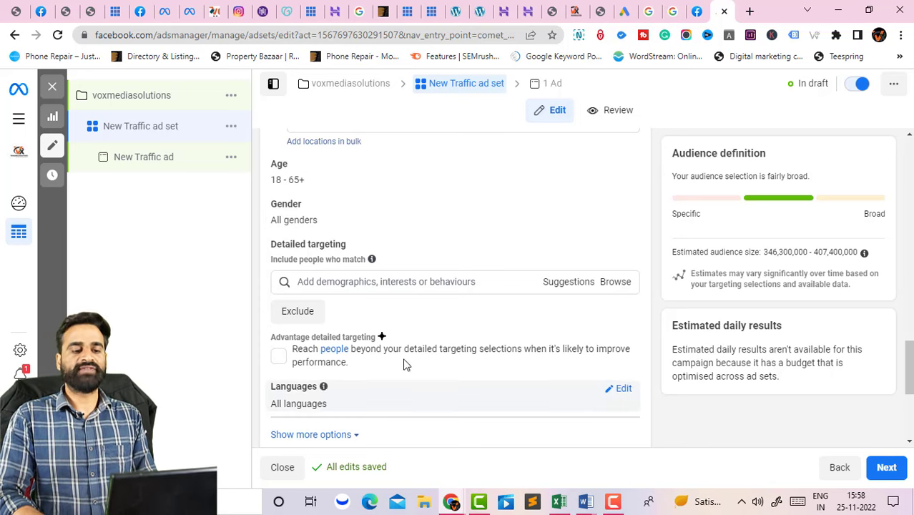
scroll(395, 376, "down", 2)
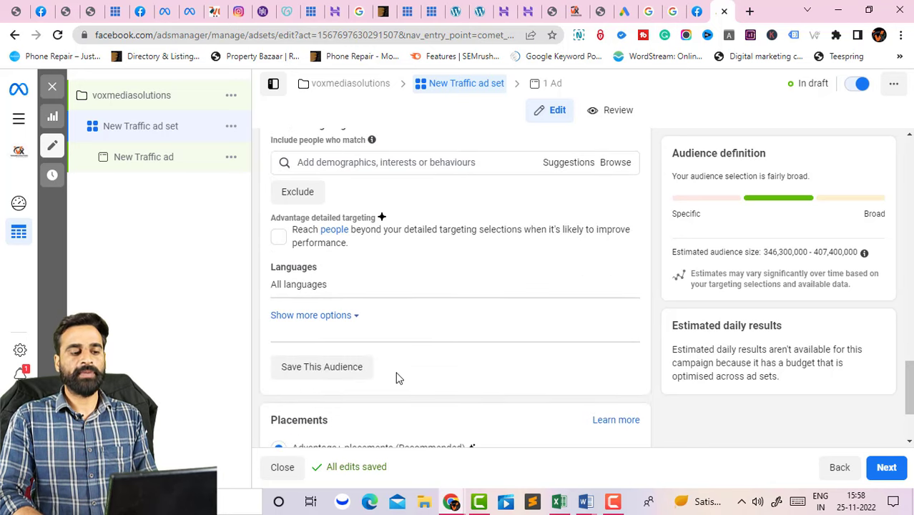
left_click(319, 366)
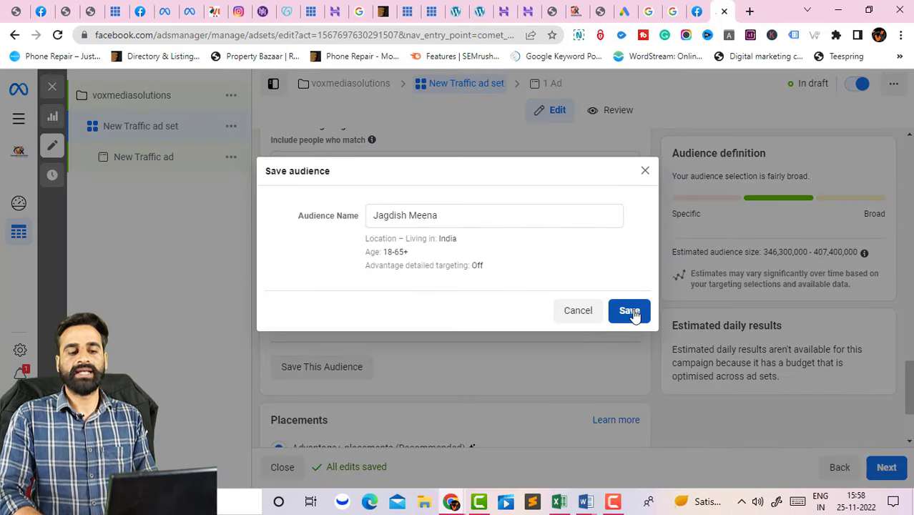
left_click(629, 311)
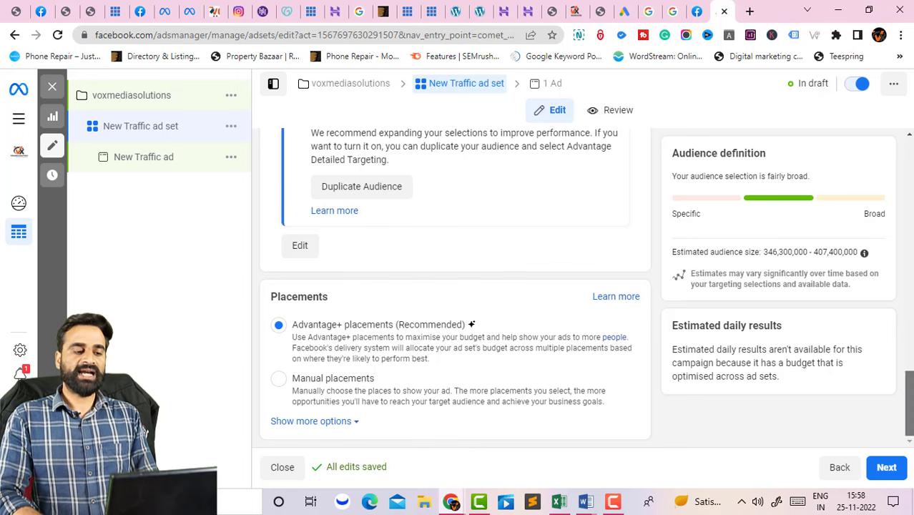
Switch the ad set to Manual placements, review the platforms, and continue to the New Traffic ad.
left_click(279, 379)
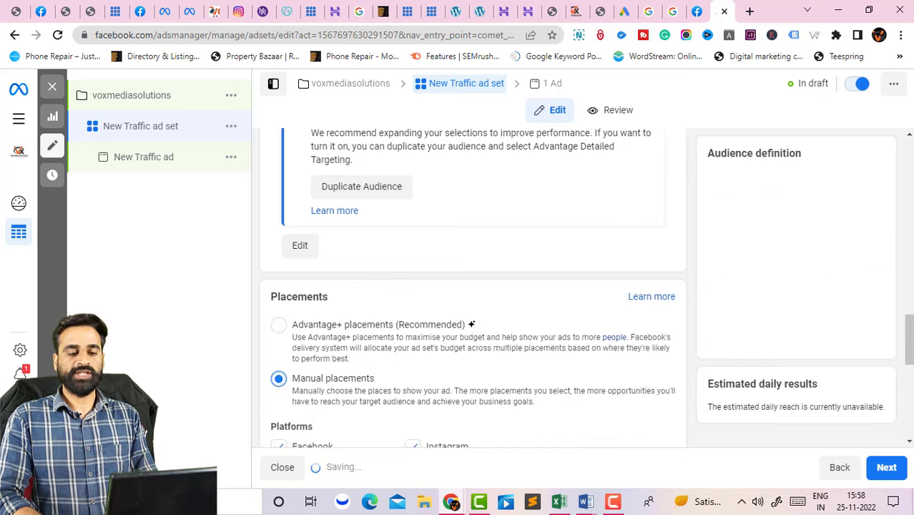
left_click_drag(909, 341, 909, 389)
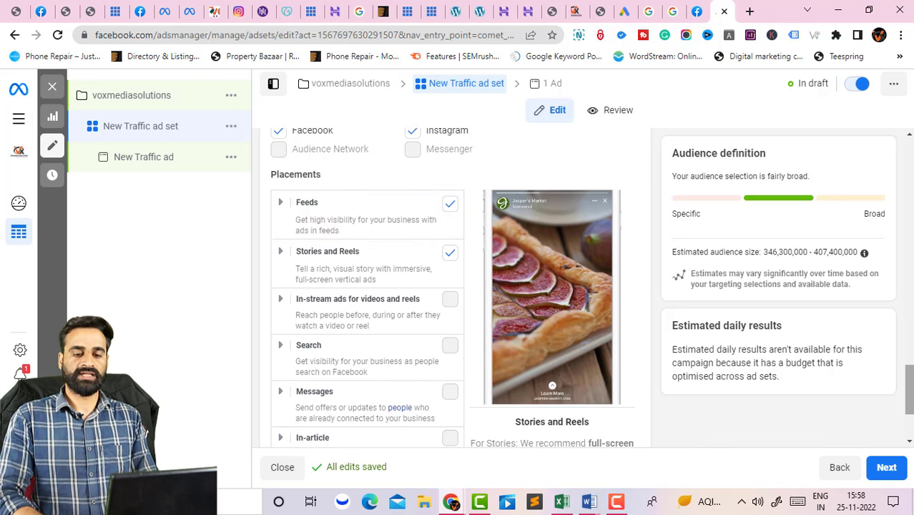
scroll(457, 286, "down", 2)
left_click(885, 468)
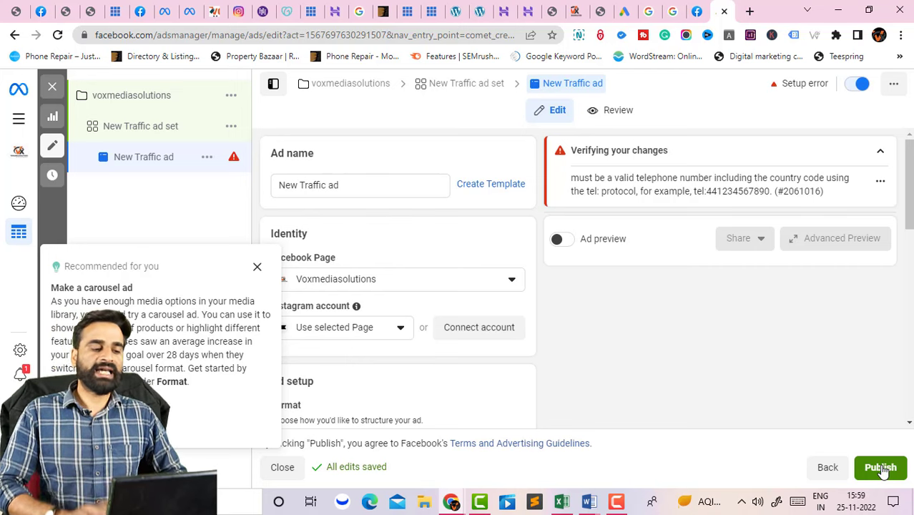
Close the 'Recommended for you' cards for carousel ads and video from images.
left_click(258, 272)
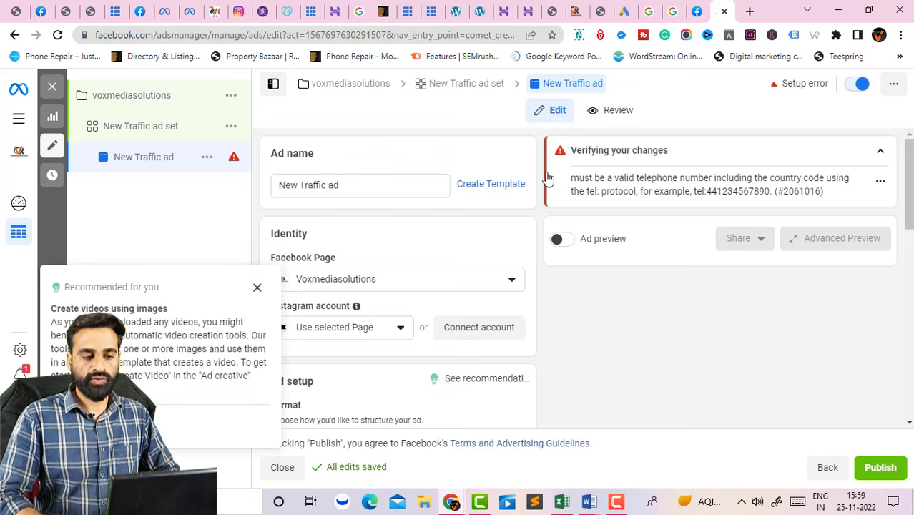
left_click(257, 287)
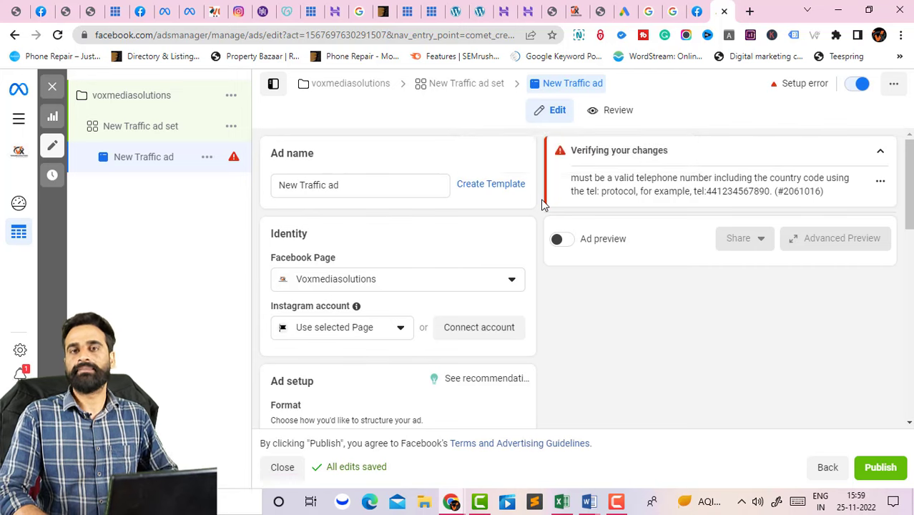
scroll(754, 179, "down", 2)
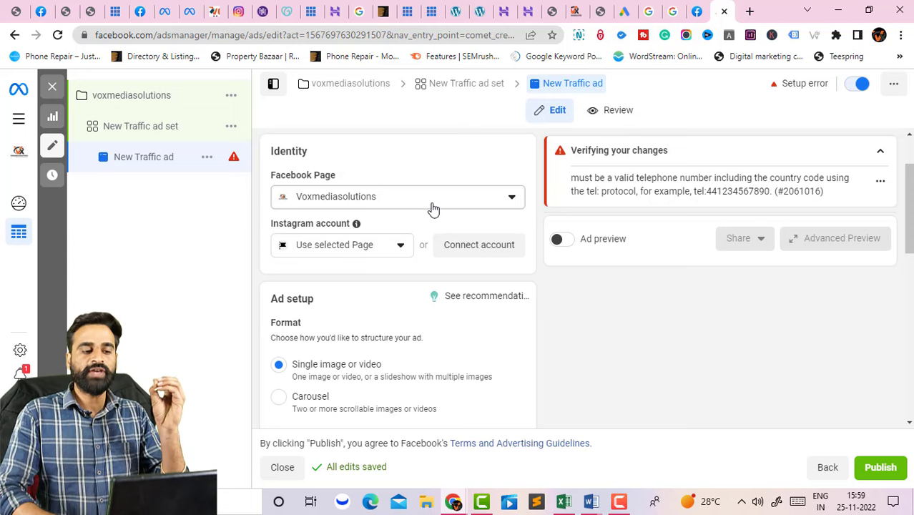
left_click(432, 206)
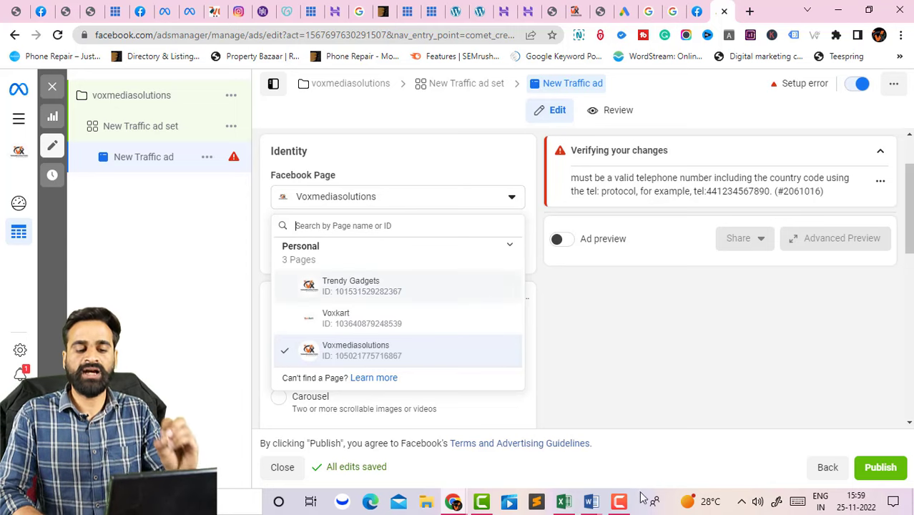
left_click(619, 502)
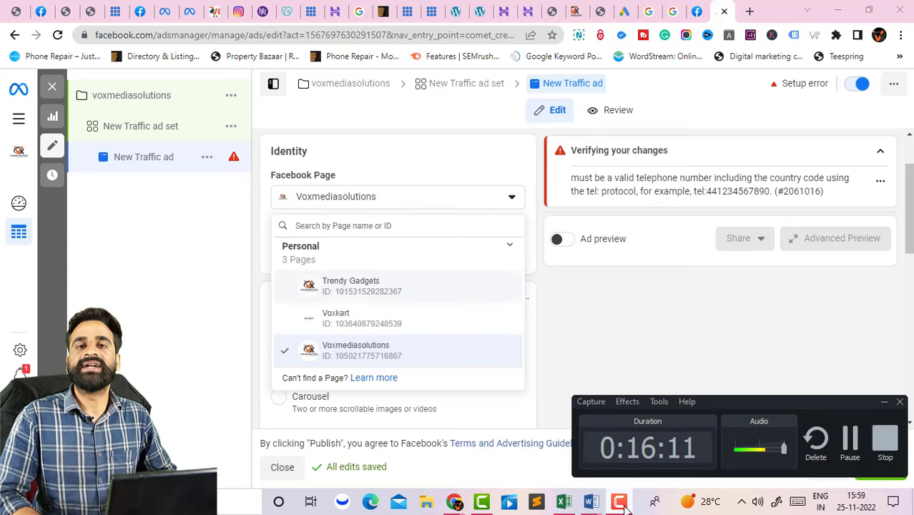
left_click(453, 501)
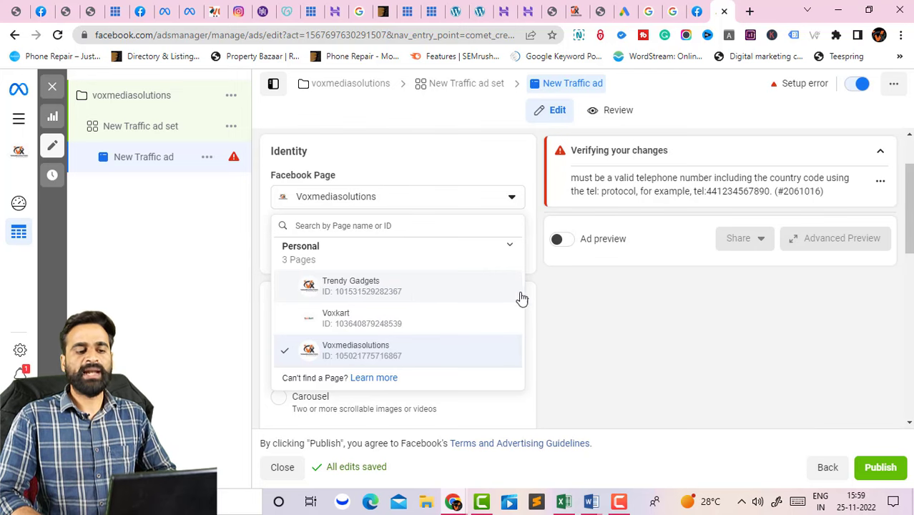
left_click(551, 303)
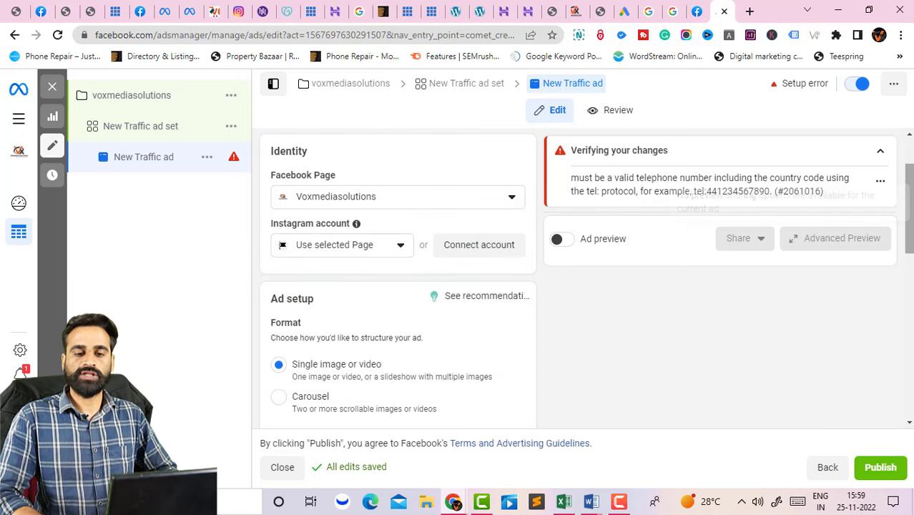
left_click_drag(909, 207, 908, 247)
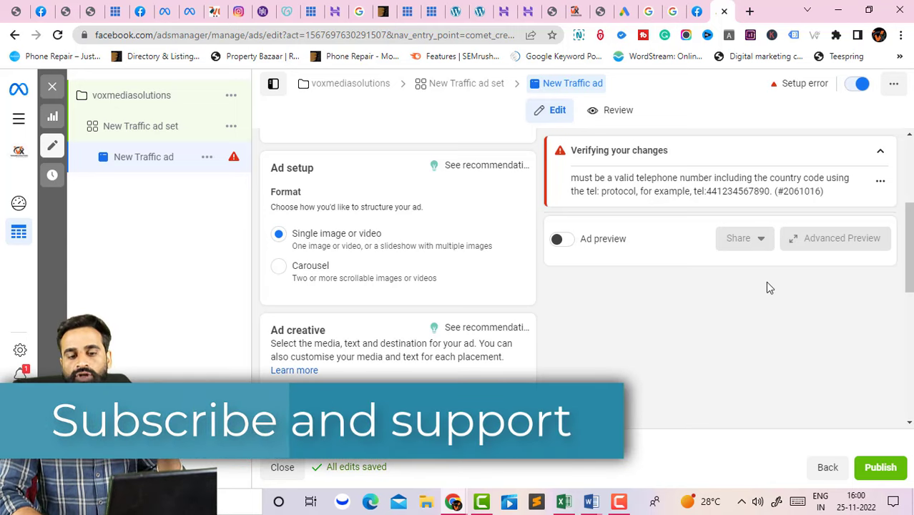
Scroll the ad form past Ad setup down to the Ad creative Media section.
scroll(908, 250, "down", 3)
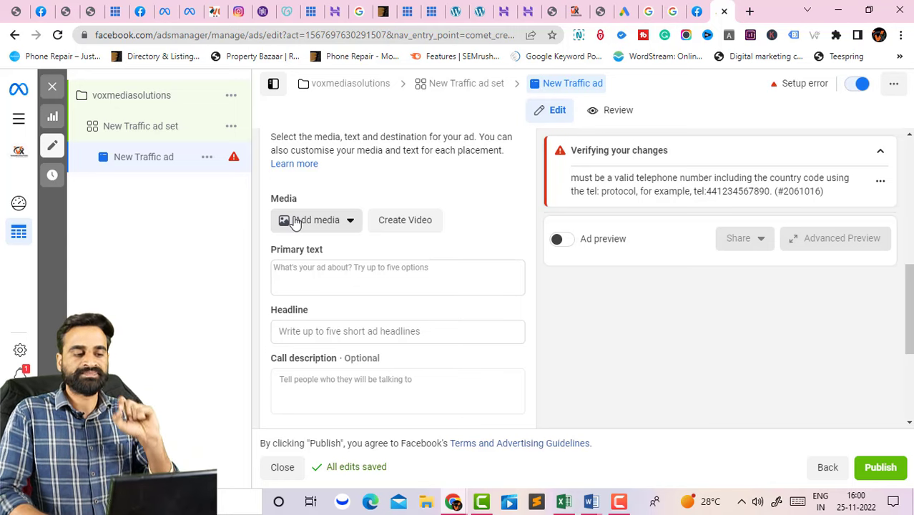
Add the Facebook Ads (3).png banner image (1200 × 628) as the ad's media for all placements.
left_click(296, 221)
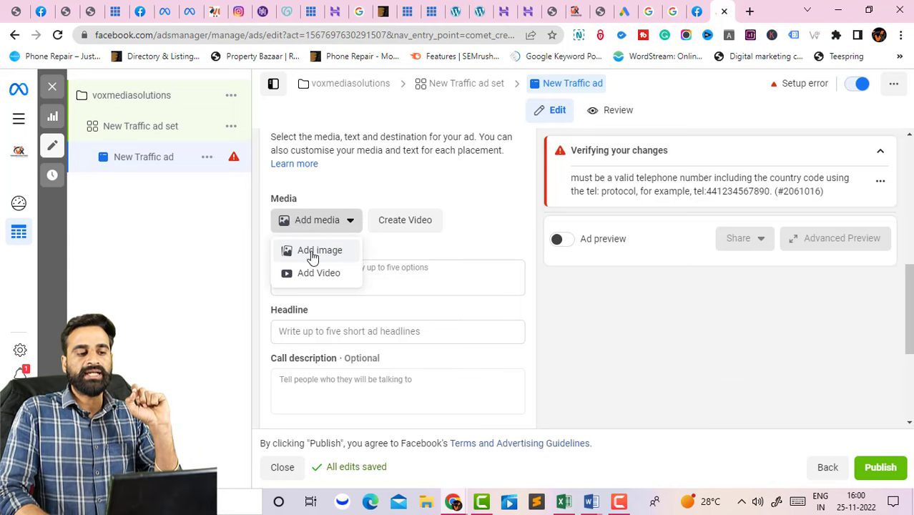
left_click(314, 251)
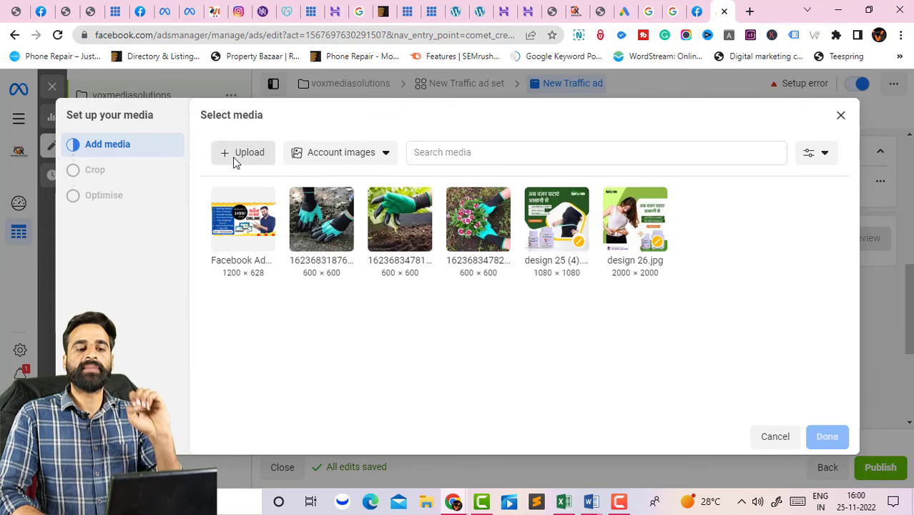
left_click(220, 233)
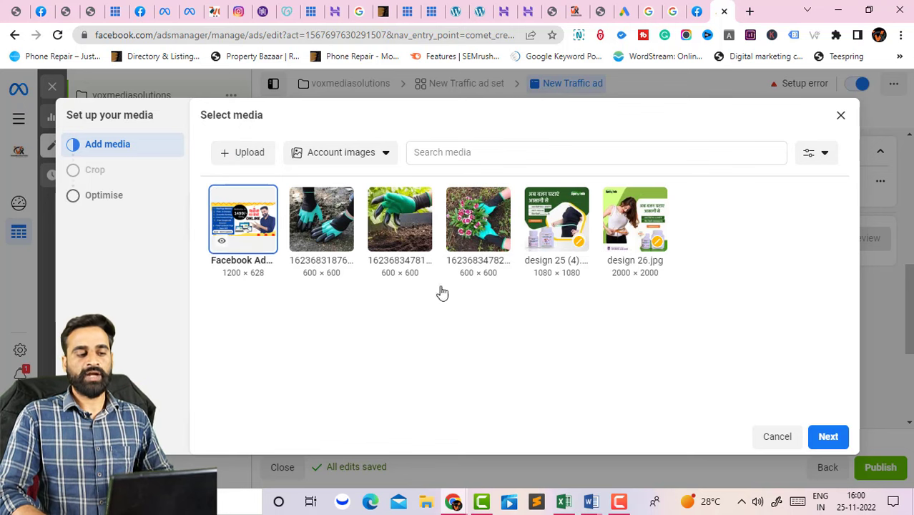
left_click(828, 436)
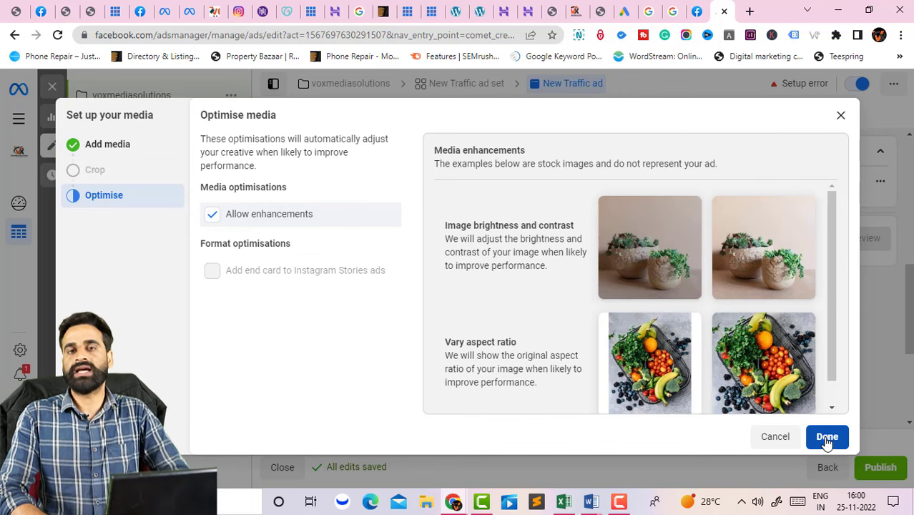
left_click(827, 438)
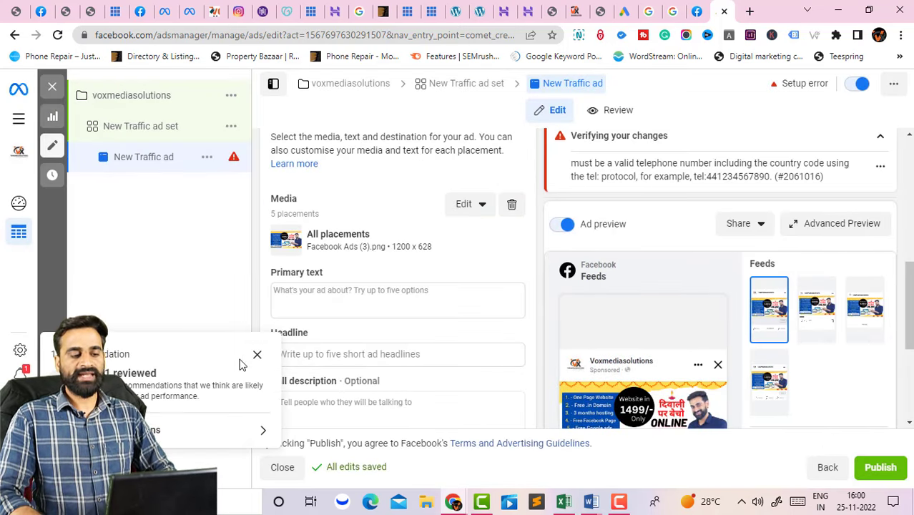
left_click_drag(909, 291, 909, 338)
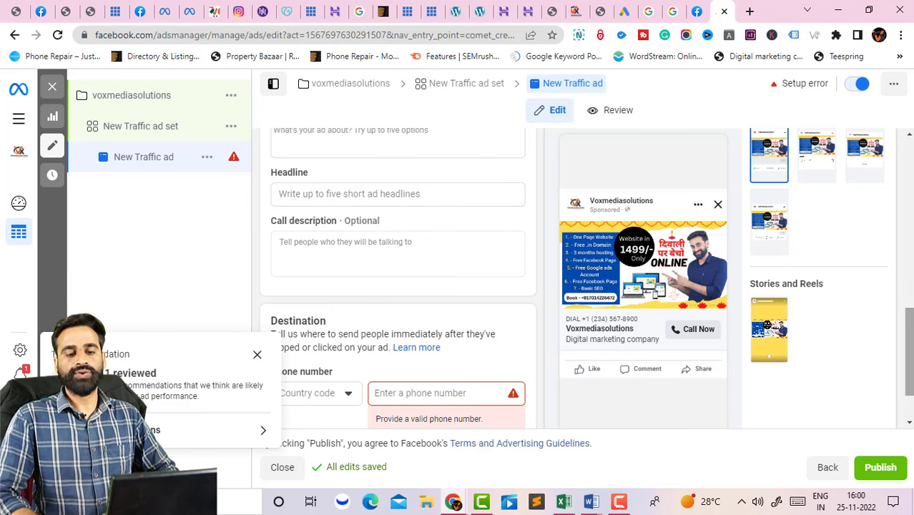
left_click_drag(904, 313, 904, 304)
mouse_move(645, 291)
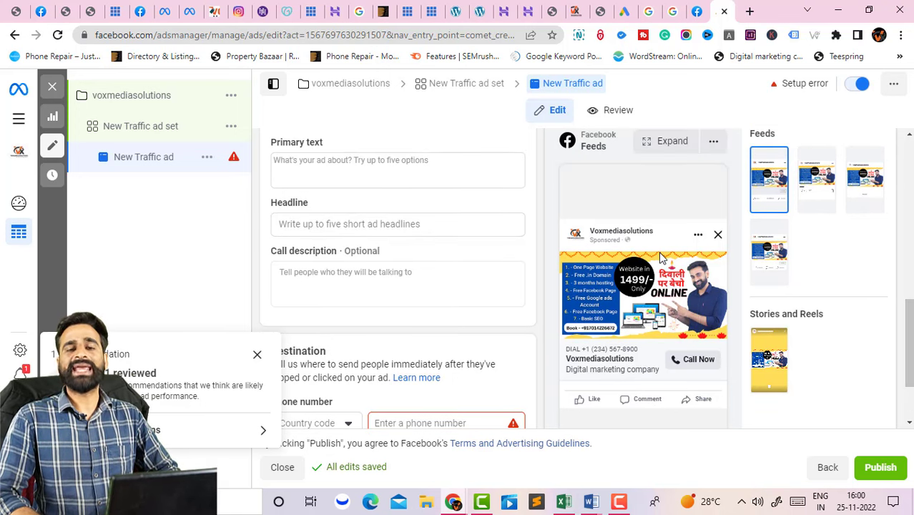
left_click_drag(910, 336, 909, 310)
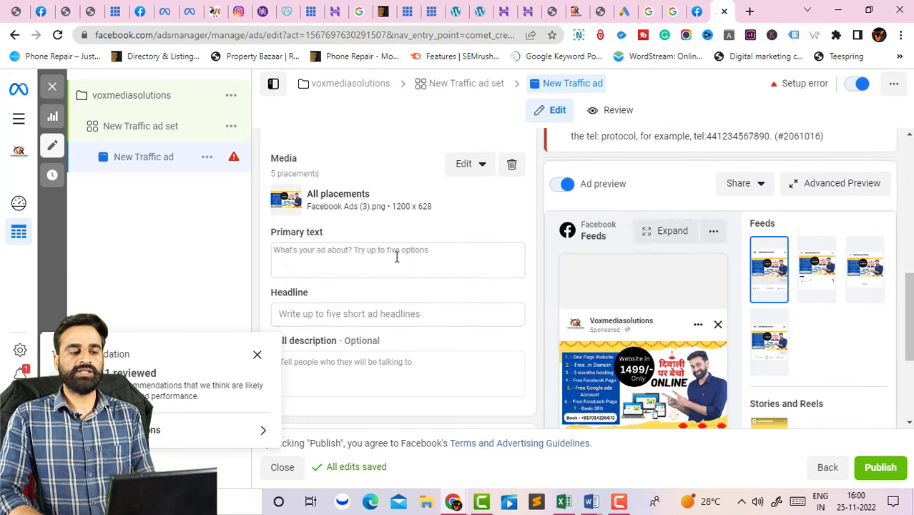
left_click(301, 250)
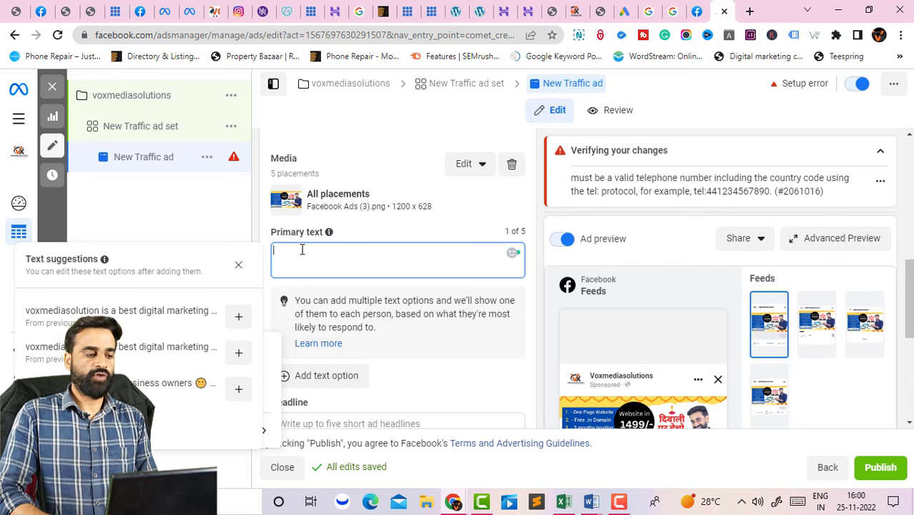
Fill the primary text with the suggested 1499 website-design offer plus 'call for book a website.'.
left_click(241, 319)
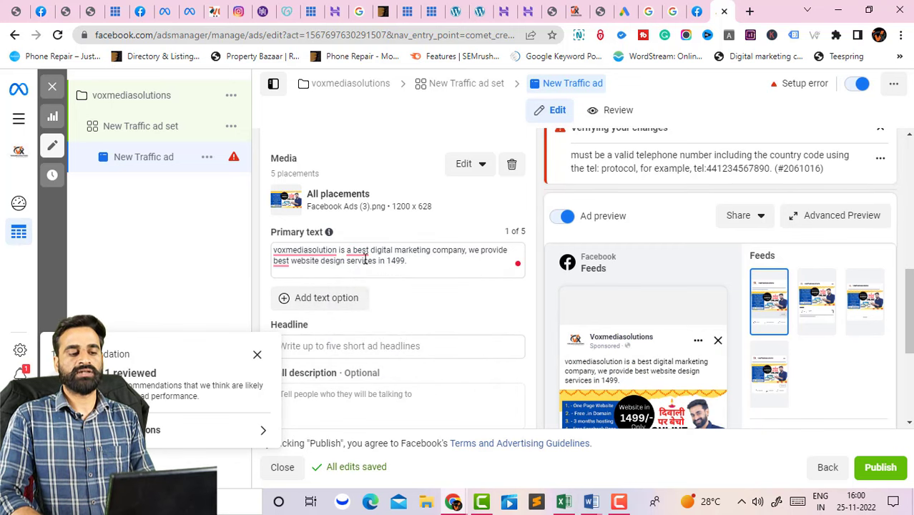
left_click(417, 260)
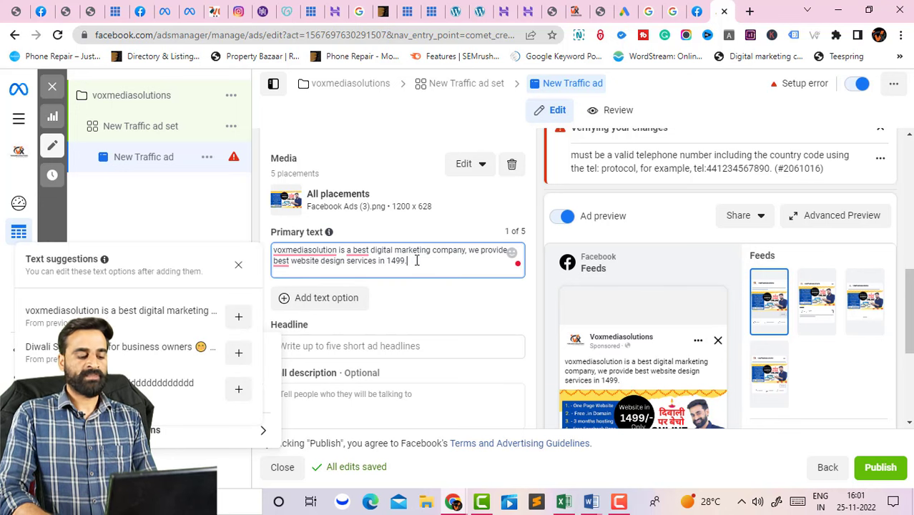
type("call for ")
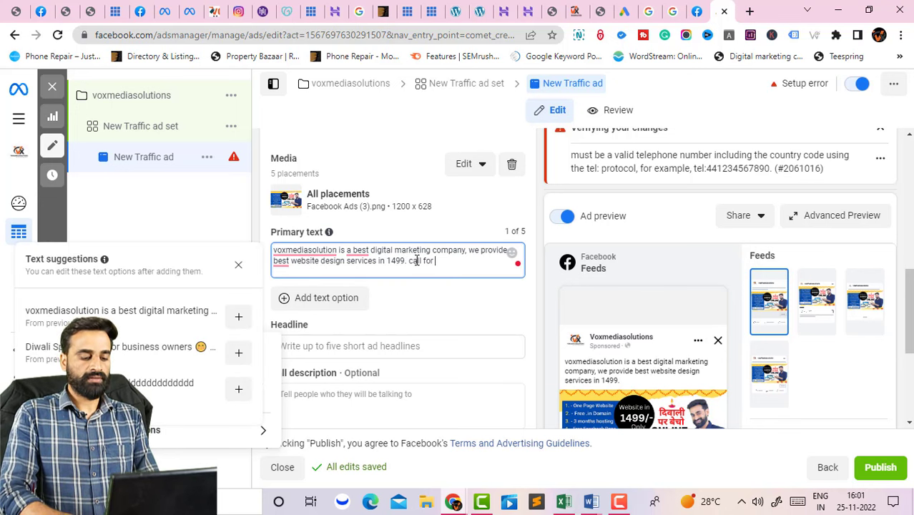
type("book a web")
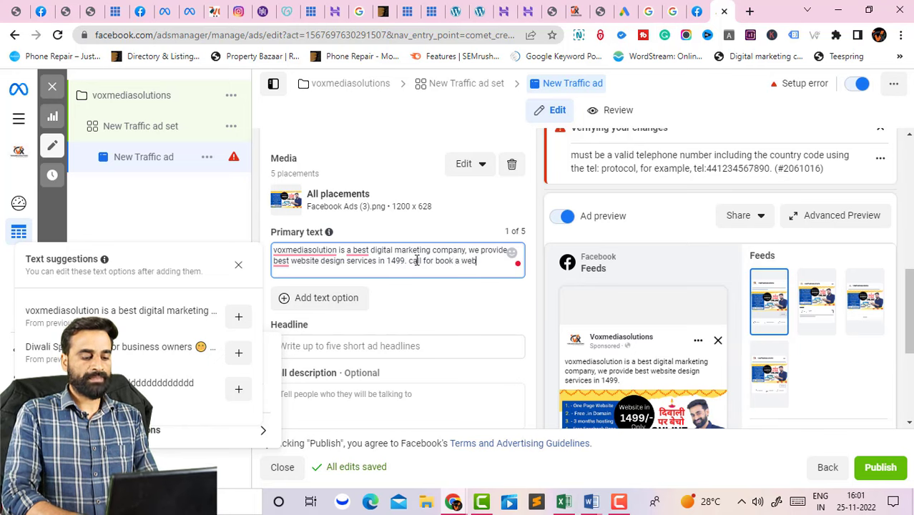
type("site.")
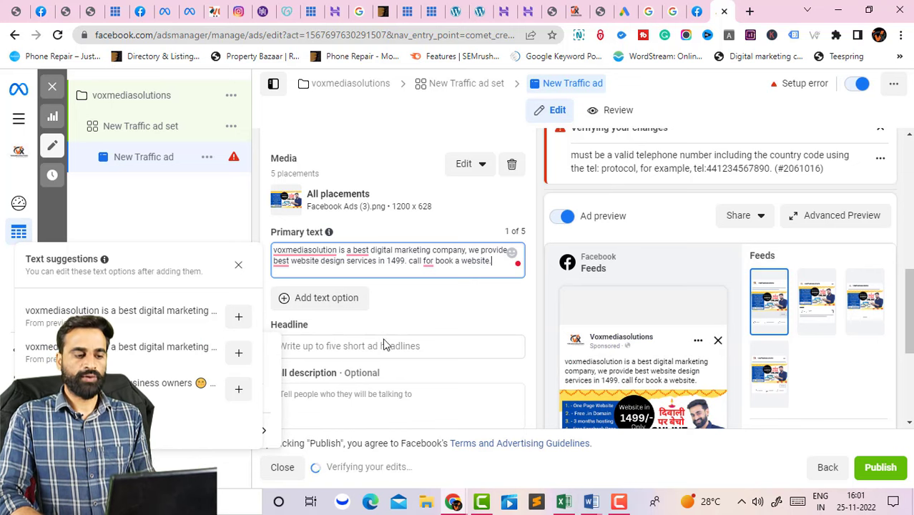
Copy the sentence 'call for book a website.' into the Headline field.
double_click(413, 261)
left_click(504, 262, "shift")
key("ctrl+c")
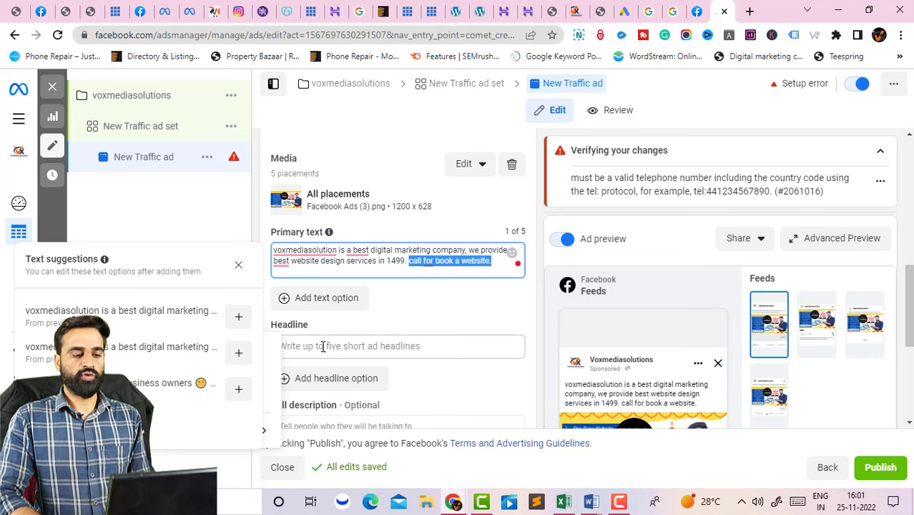
left_click(322, 346)
key("ctrl+v")
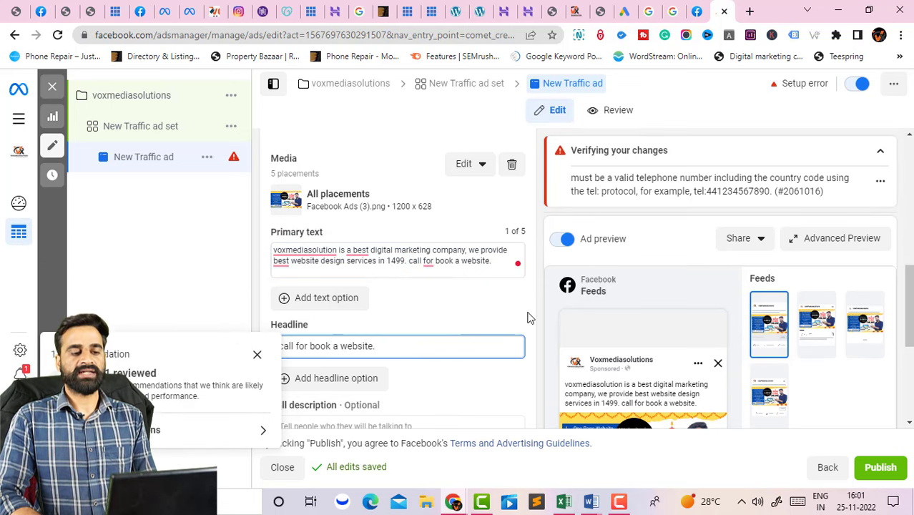
left_click(526, 317)
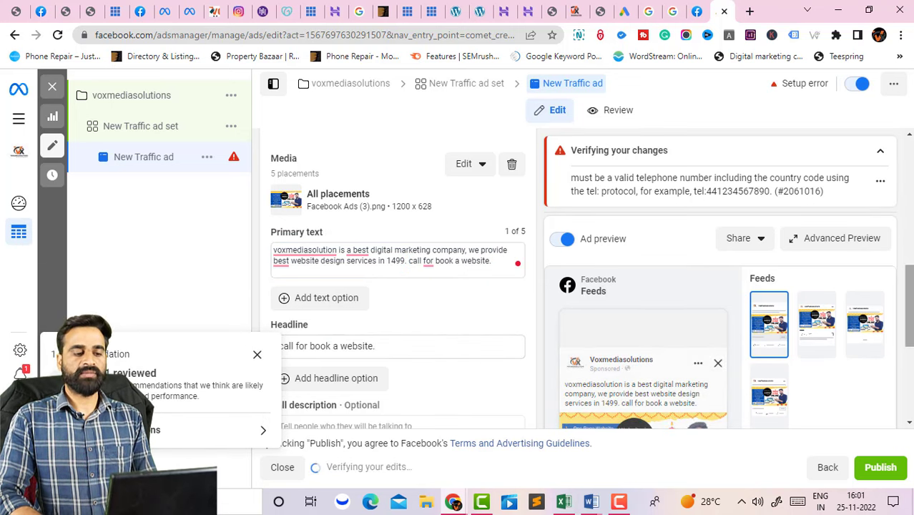
left_click_drag(908, 333, 909, 399)
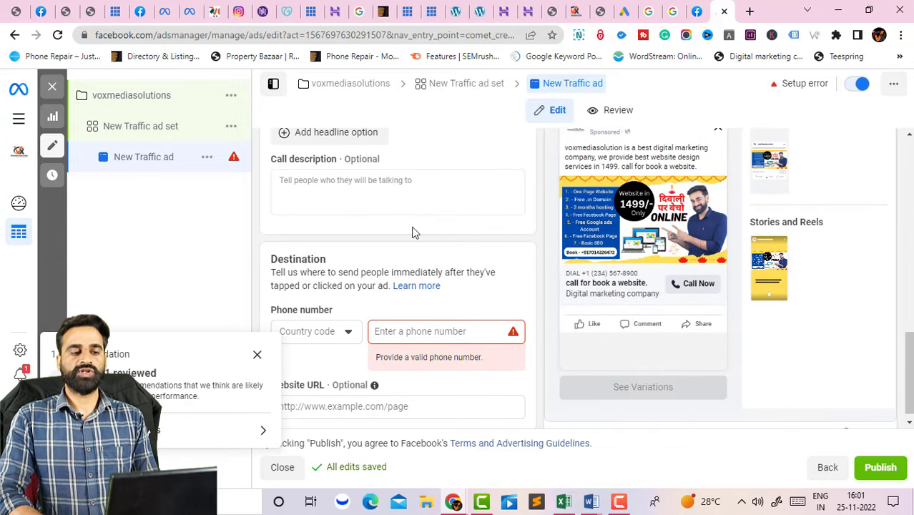
Set the call destination to India's +91 country code and enter the business phone number.
left_click(330, 342)
type("india")
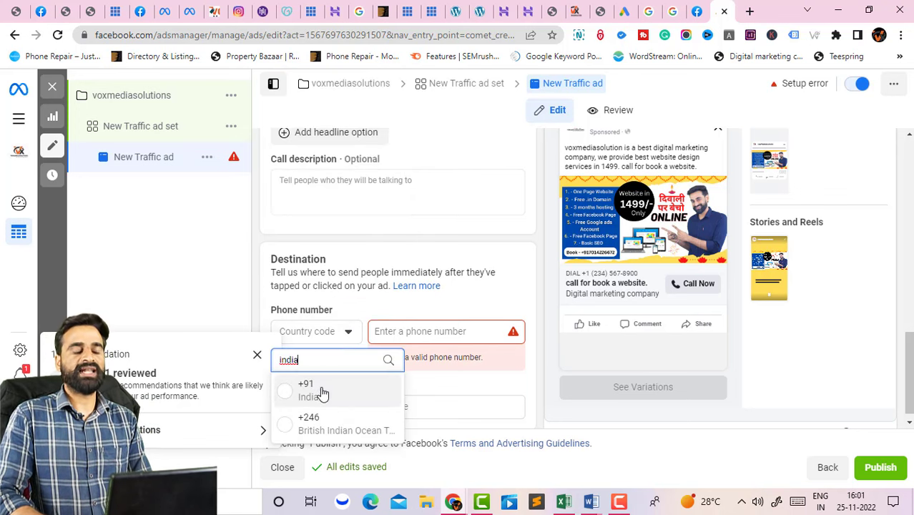
left_click(323, 397)
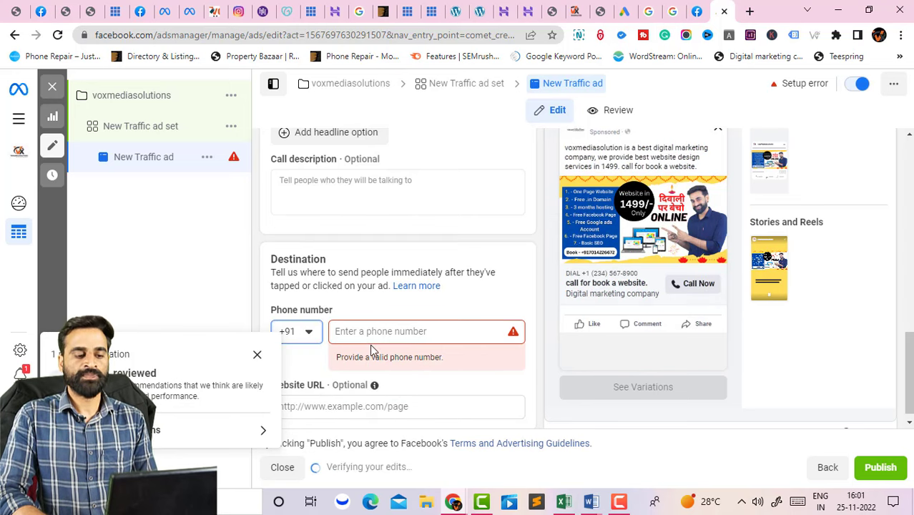
left_click(383, 331)
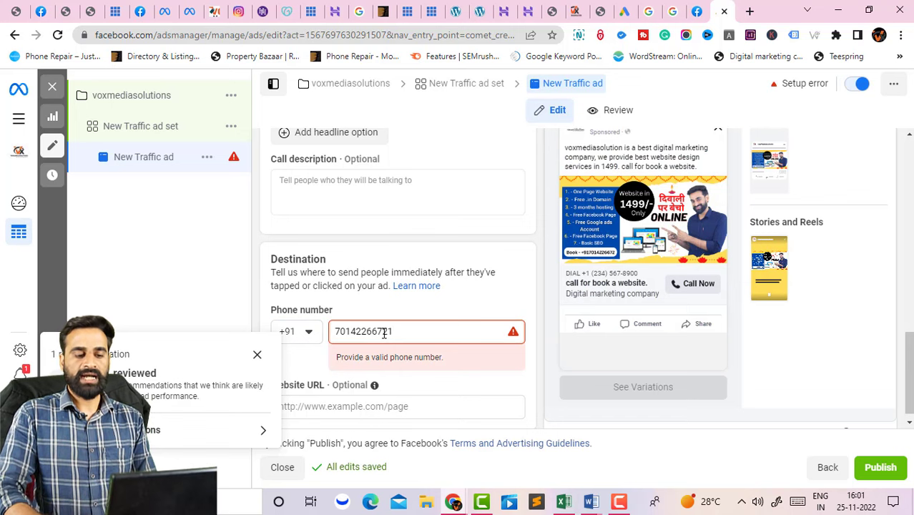
left_click(541, 252)
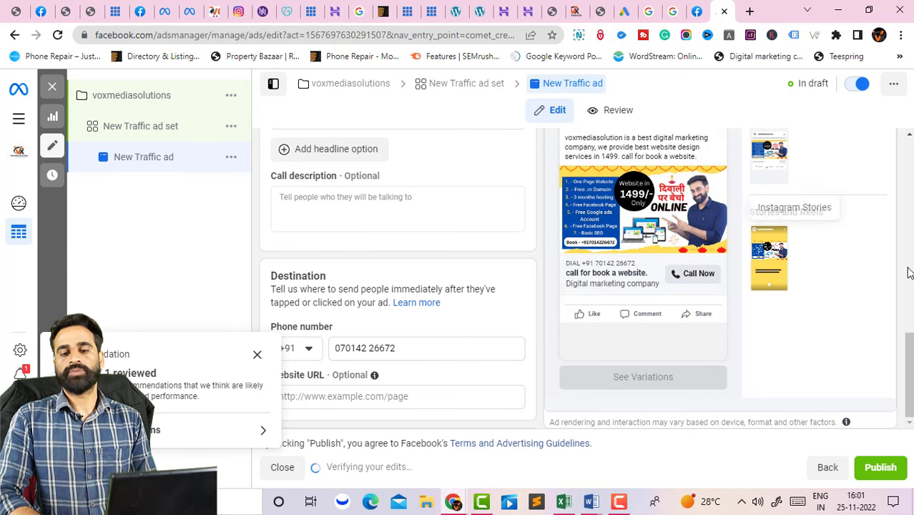
Publish the campaign, ad set and ad, then dismiss the confirmation and close the editor.
left_click(880, 467)
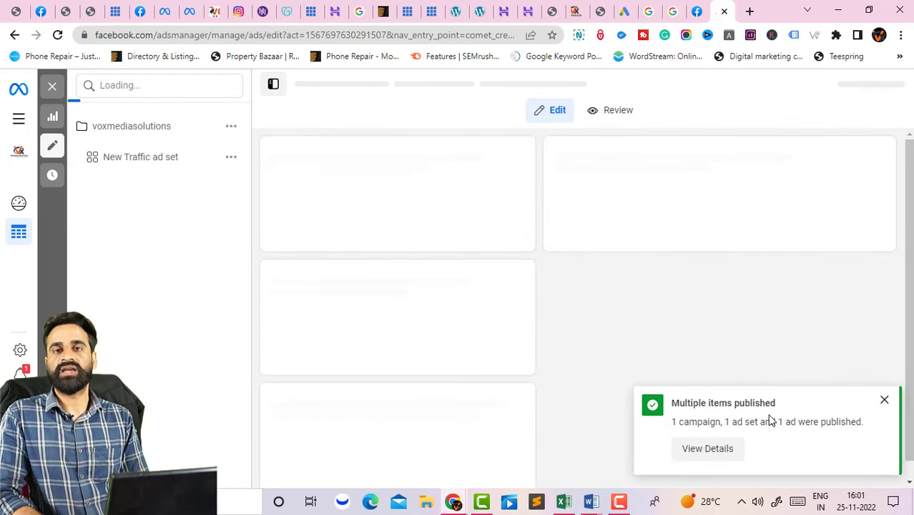
left_click(884, 400)
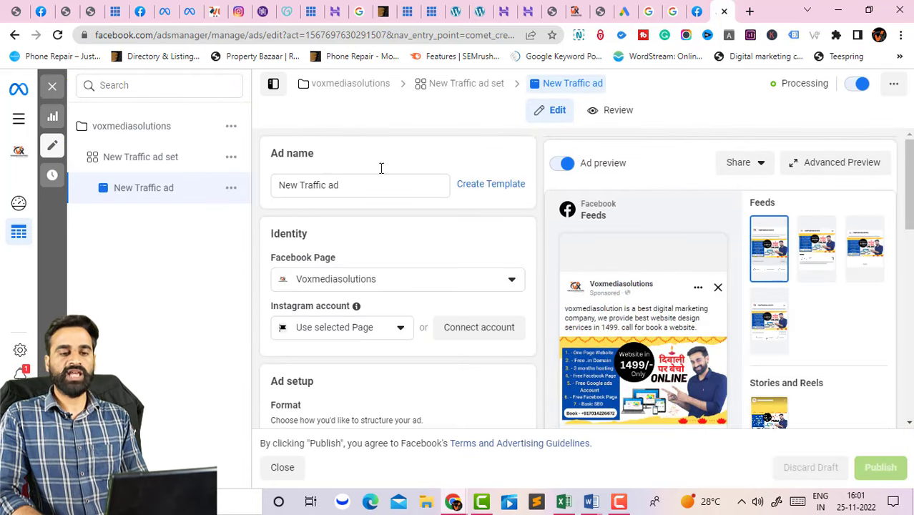
left_click(52, 86)
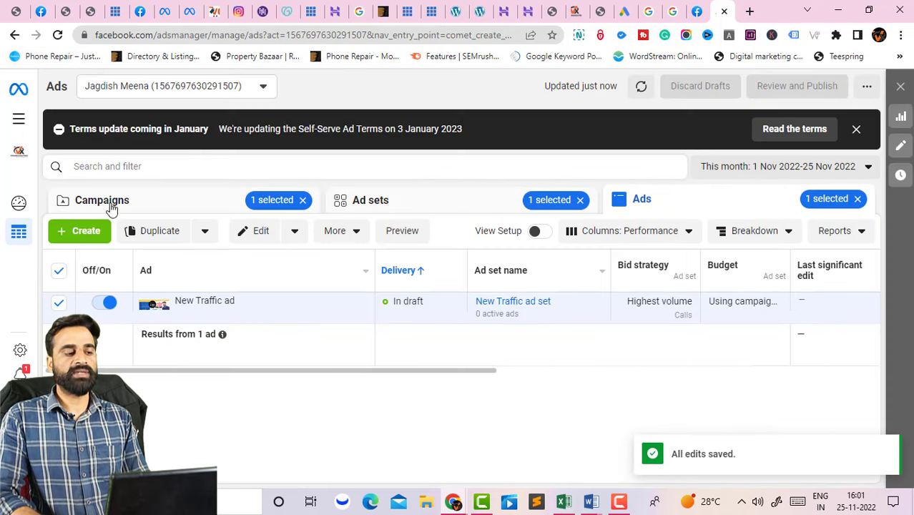
Deselect the ad, show the Campaigns list, and pick Billing from the All tools menu.
left_click(59, 272)
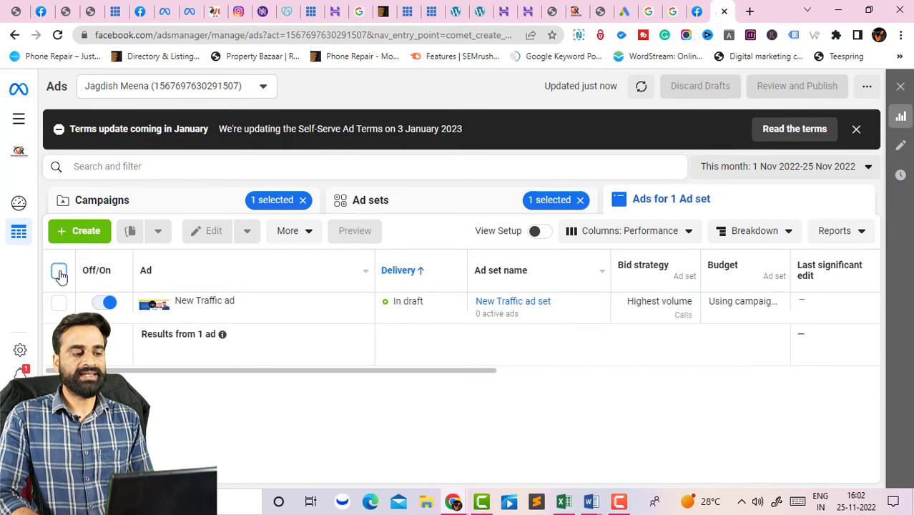
left_click(160, 208)
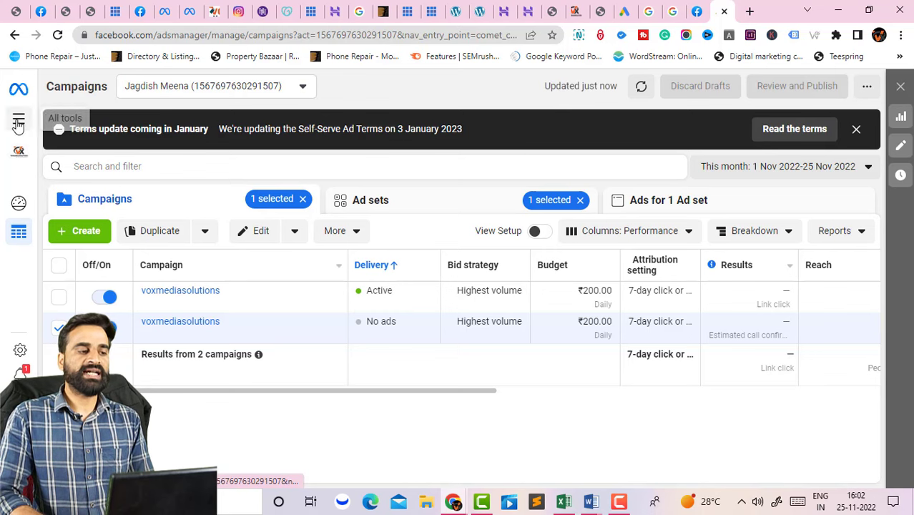
left_click(19, 123)
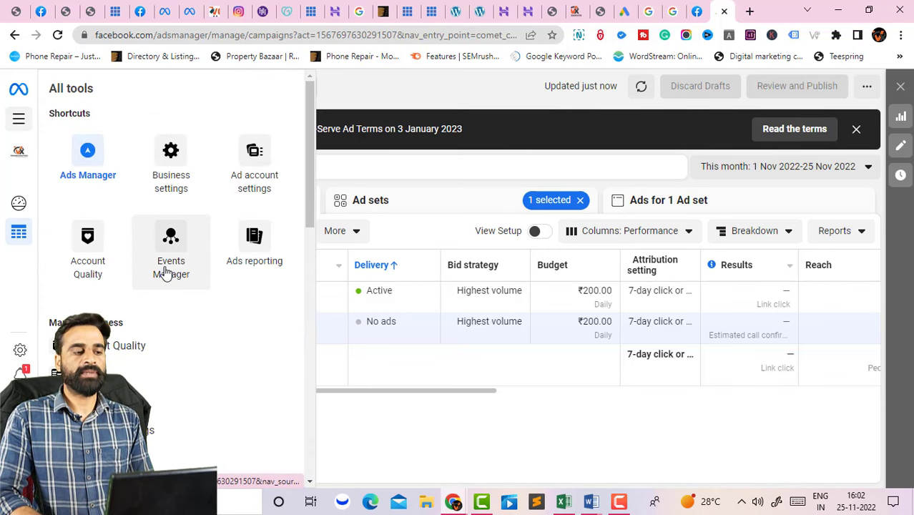
left_click(172, 373)
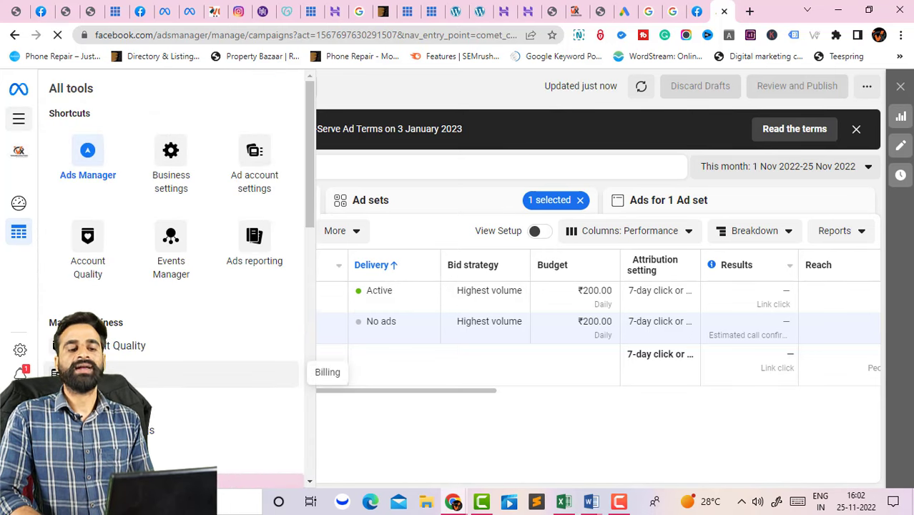